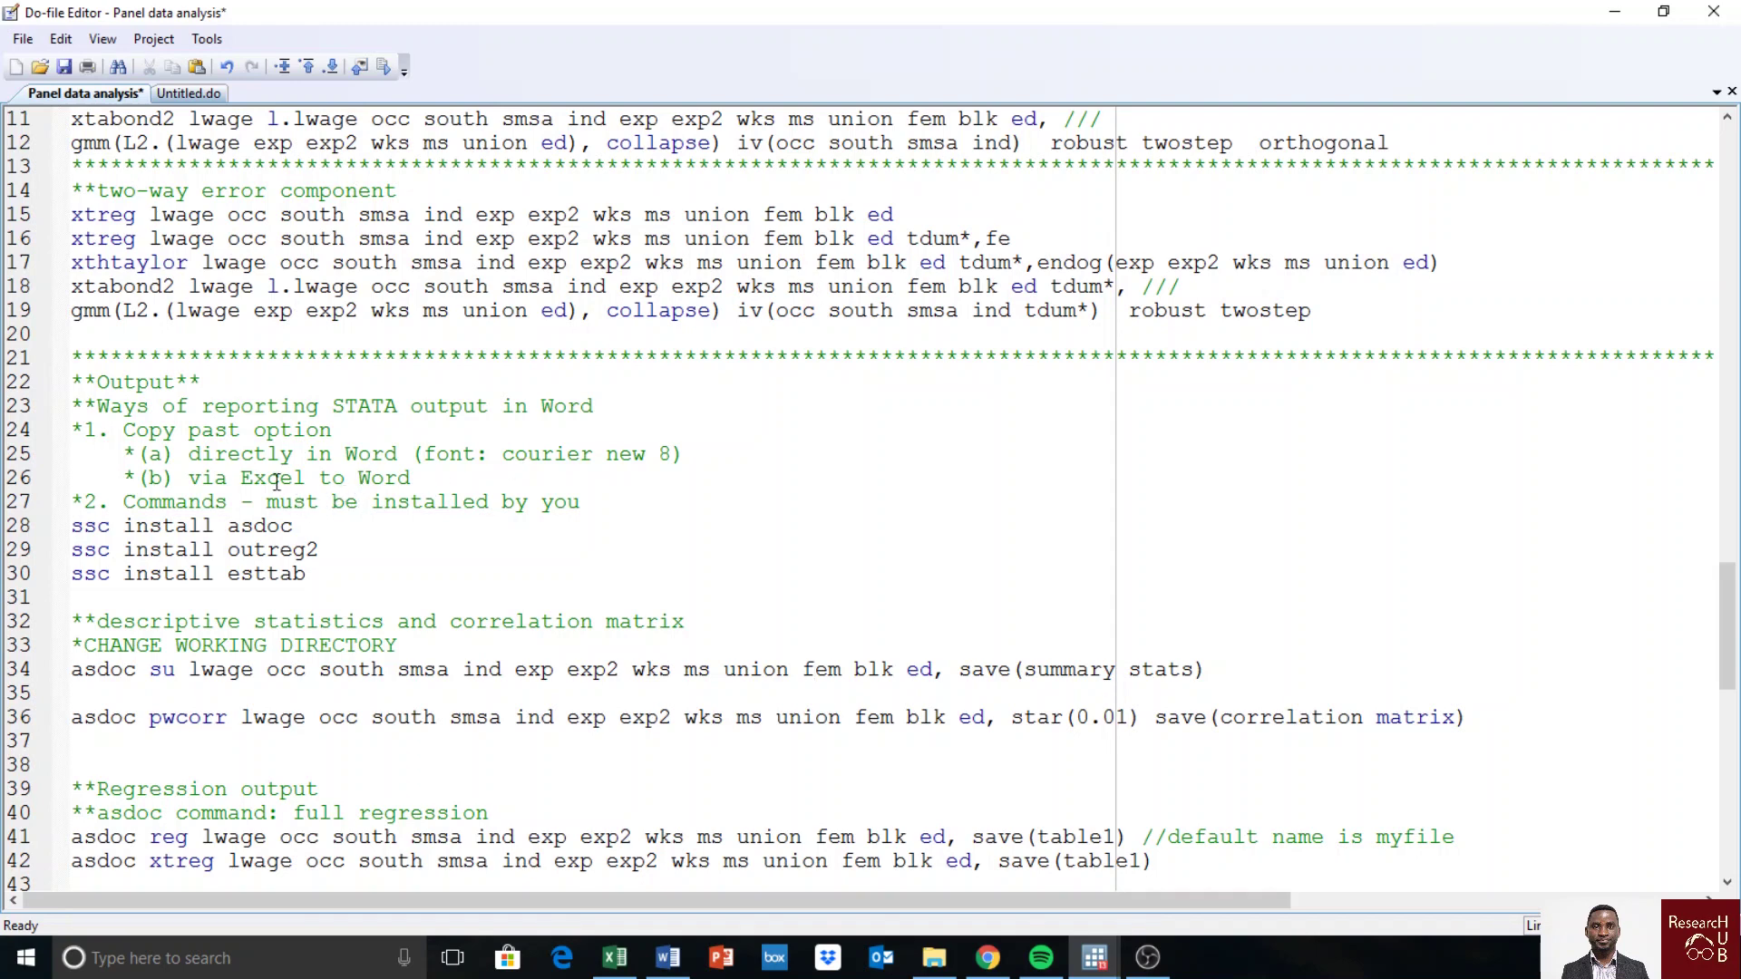
Step: Highlight the Copy past note and the asdoc, outreg2 and esttab package lines in the do-file
left_click_drag(123, 431, 332, 431)
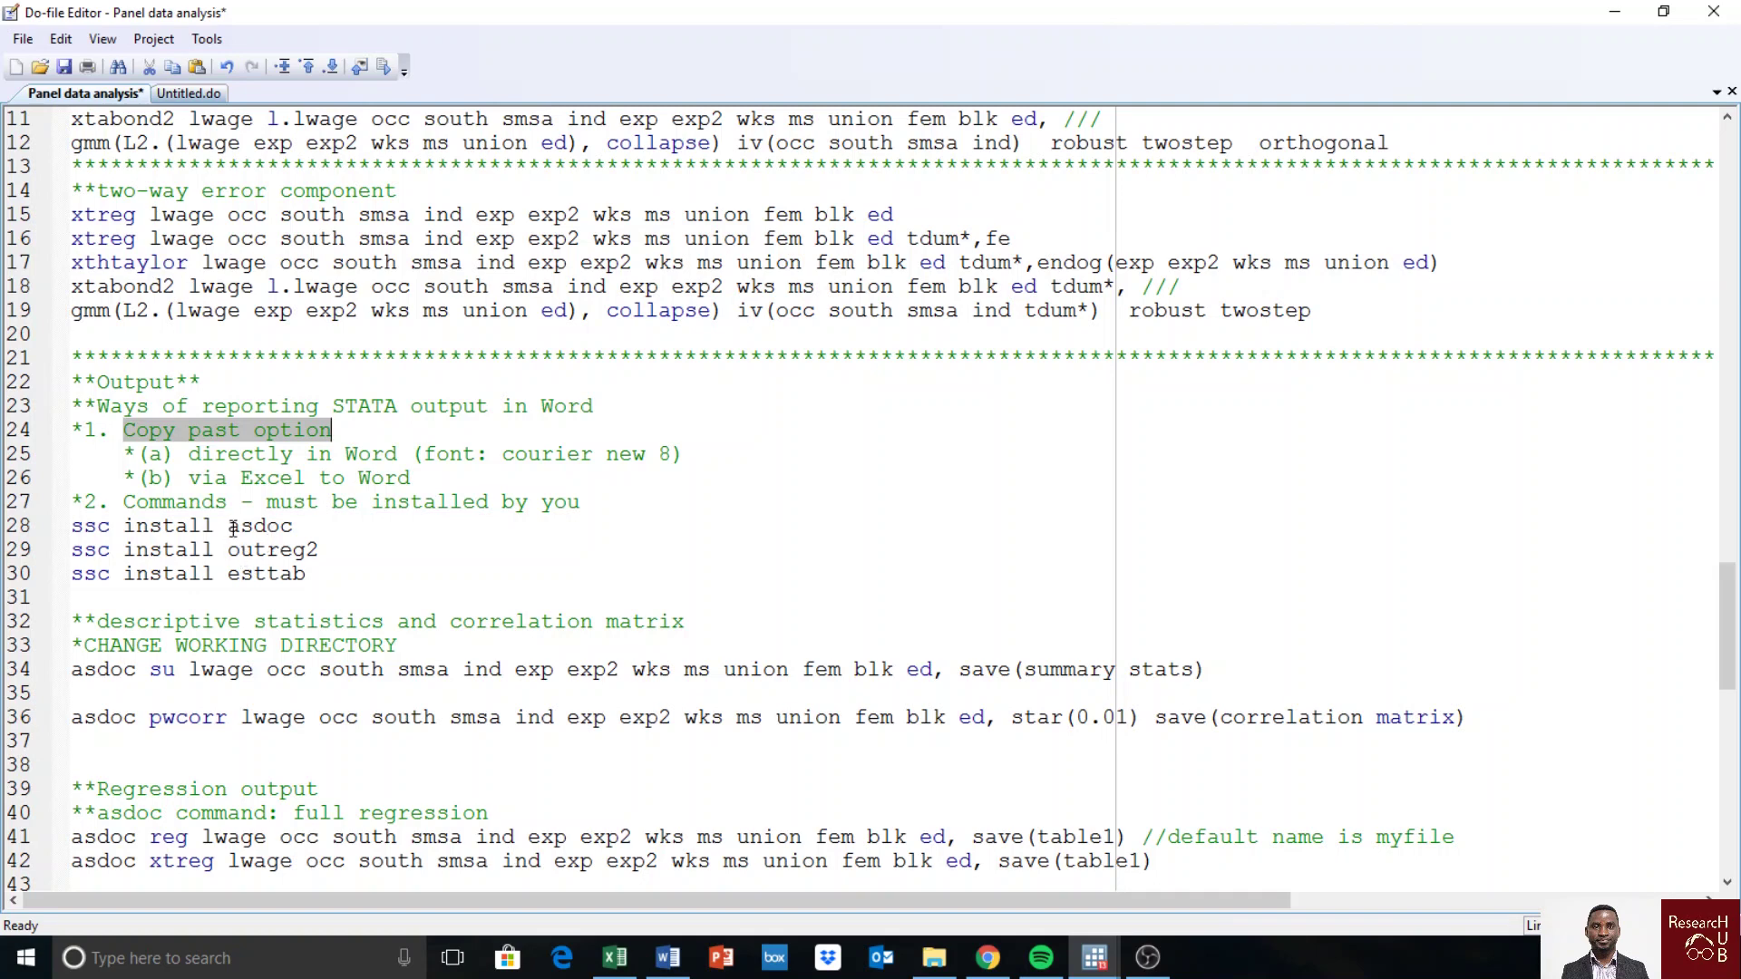
left_click_drag(228, 529, 334, 550)
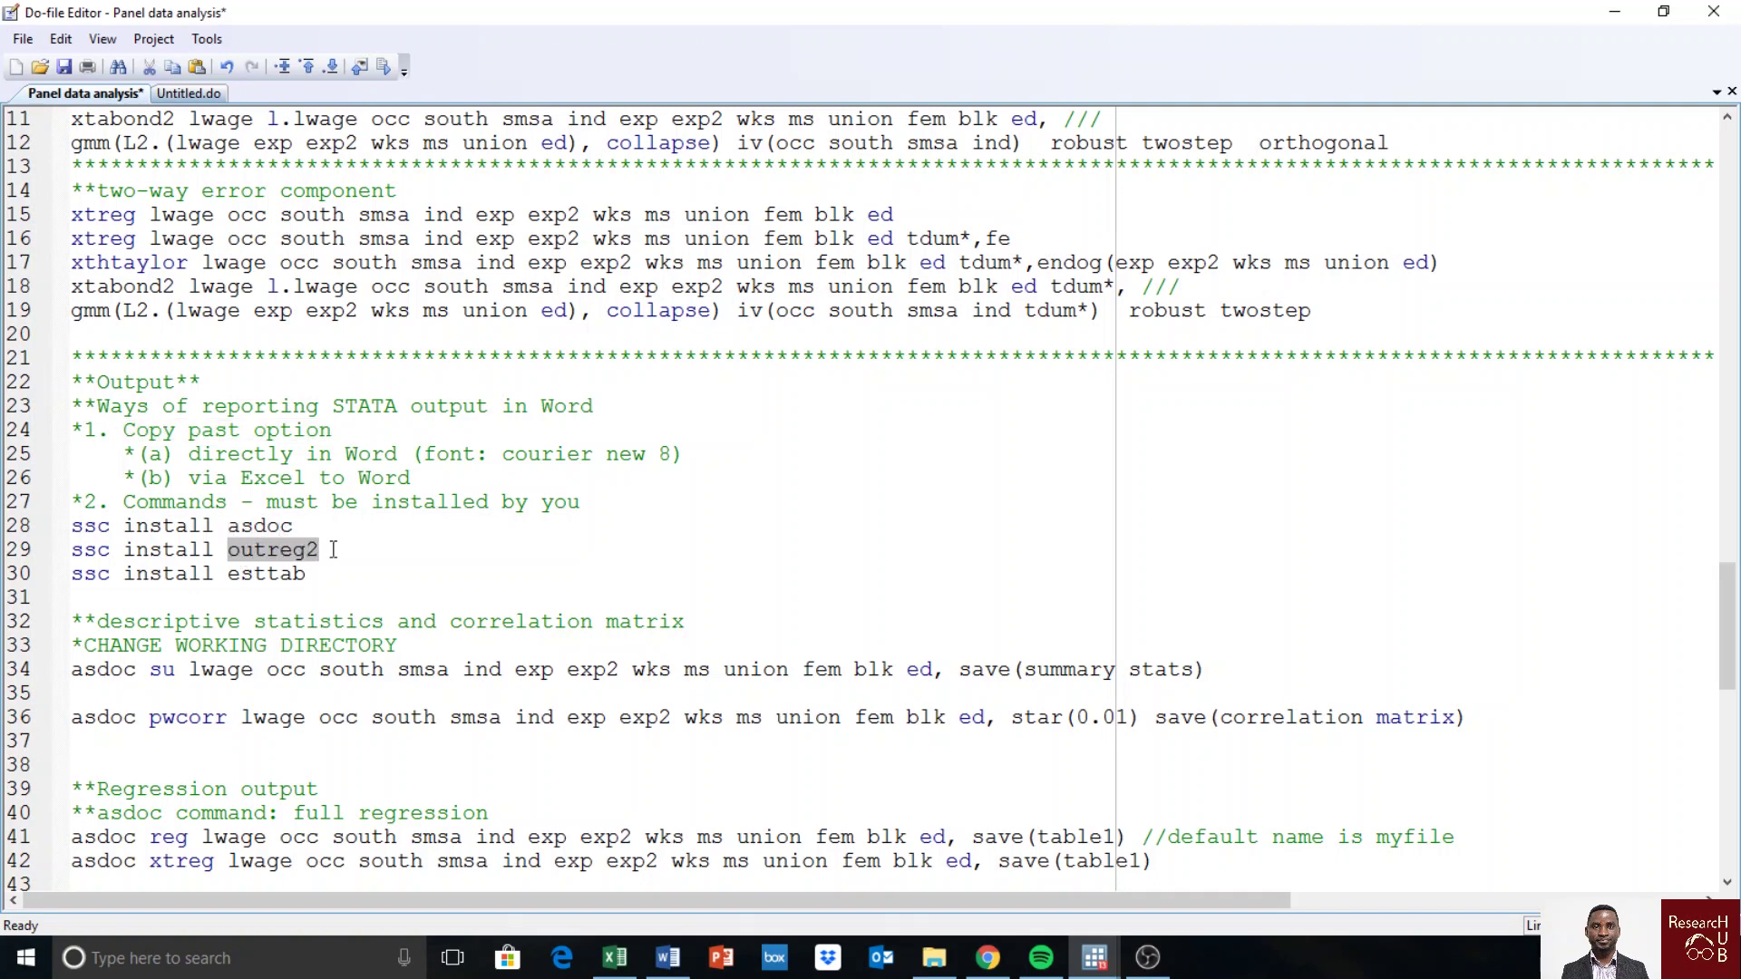
left_click_drag(230, 580, 405, 577)
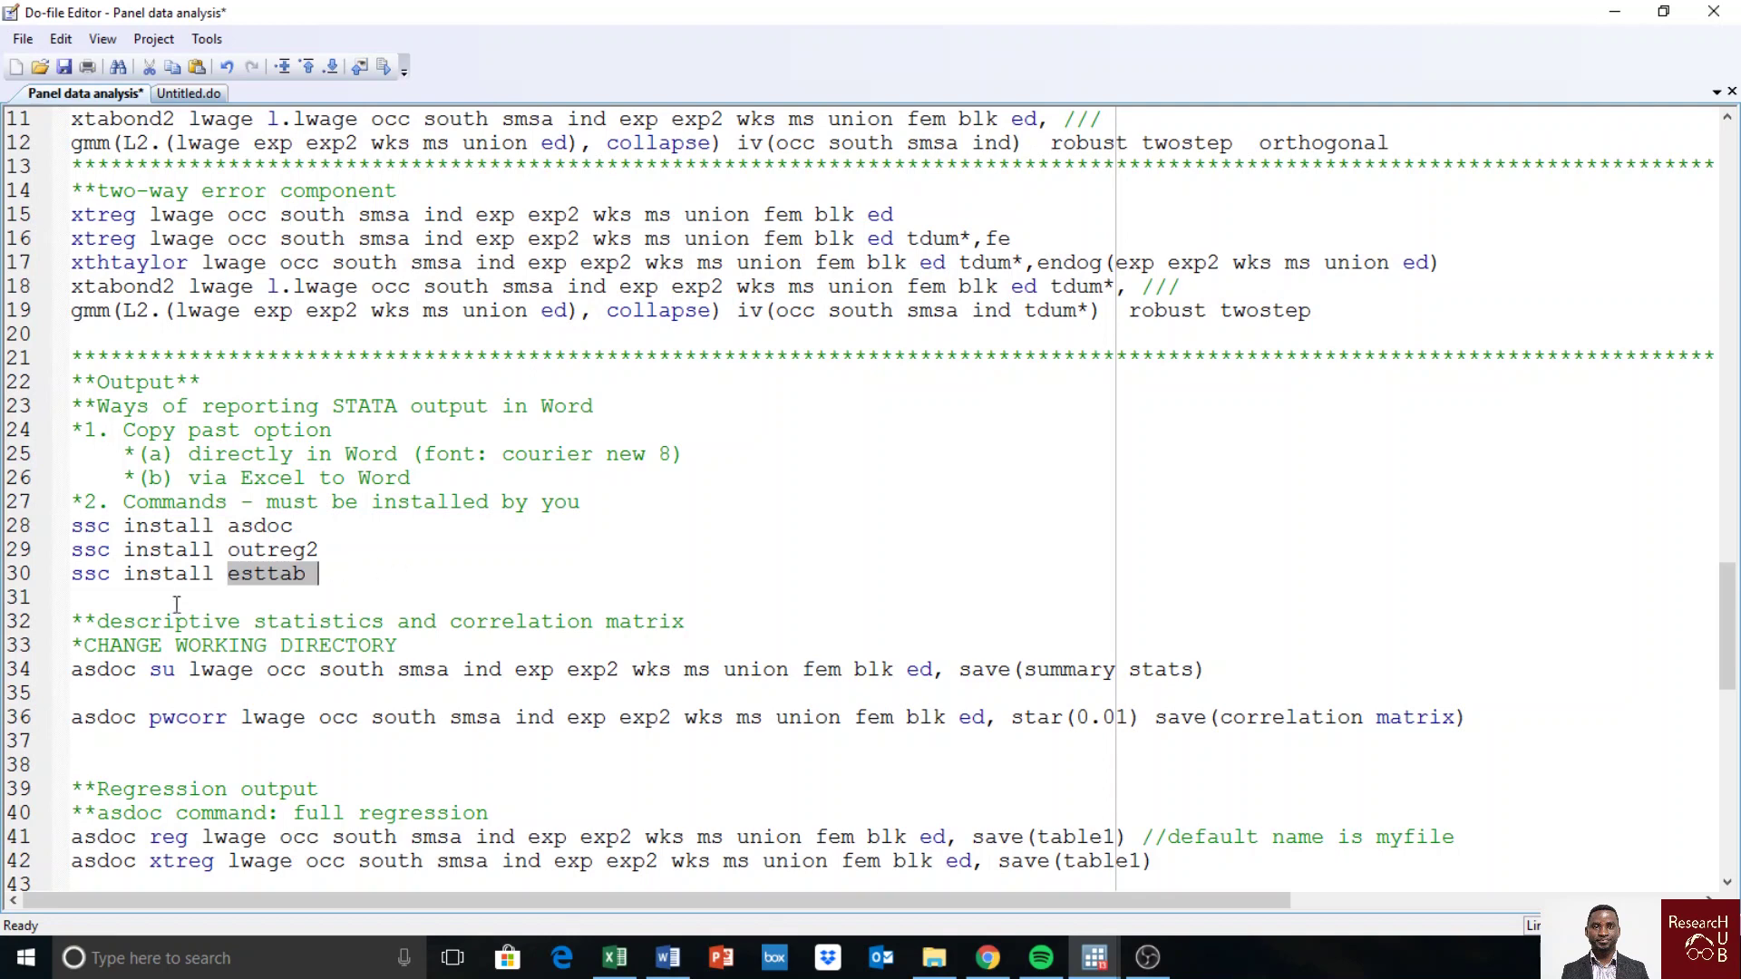
left_click(175, 570)
key("Up")
key("Up")
key("Home")
key("shift+Right")
key("shift+Right")
key("shift+Right")
key("shift+Right")
key("shift+Right")
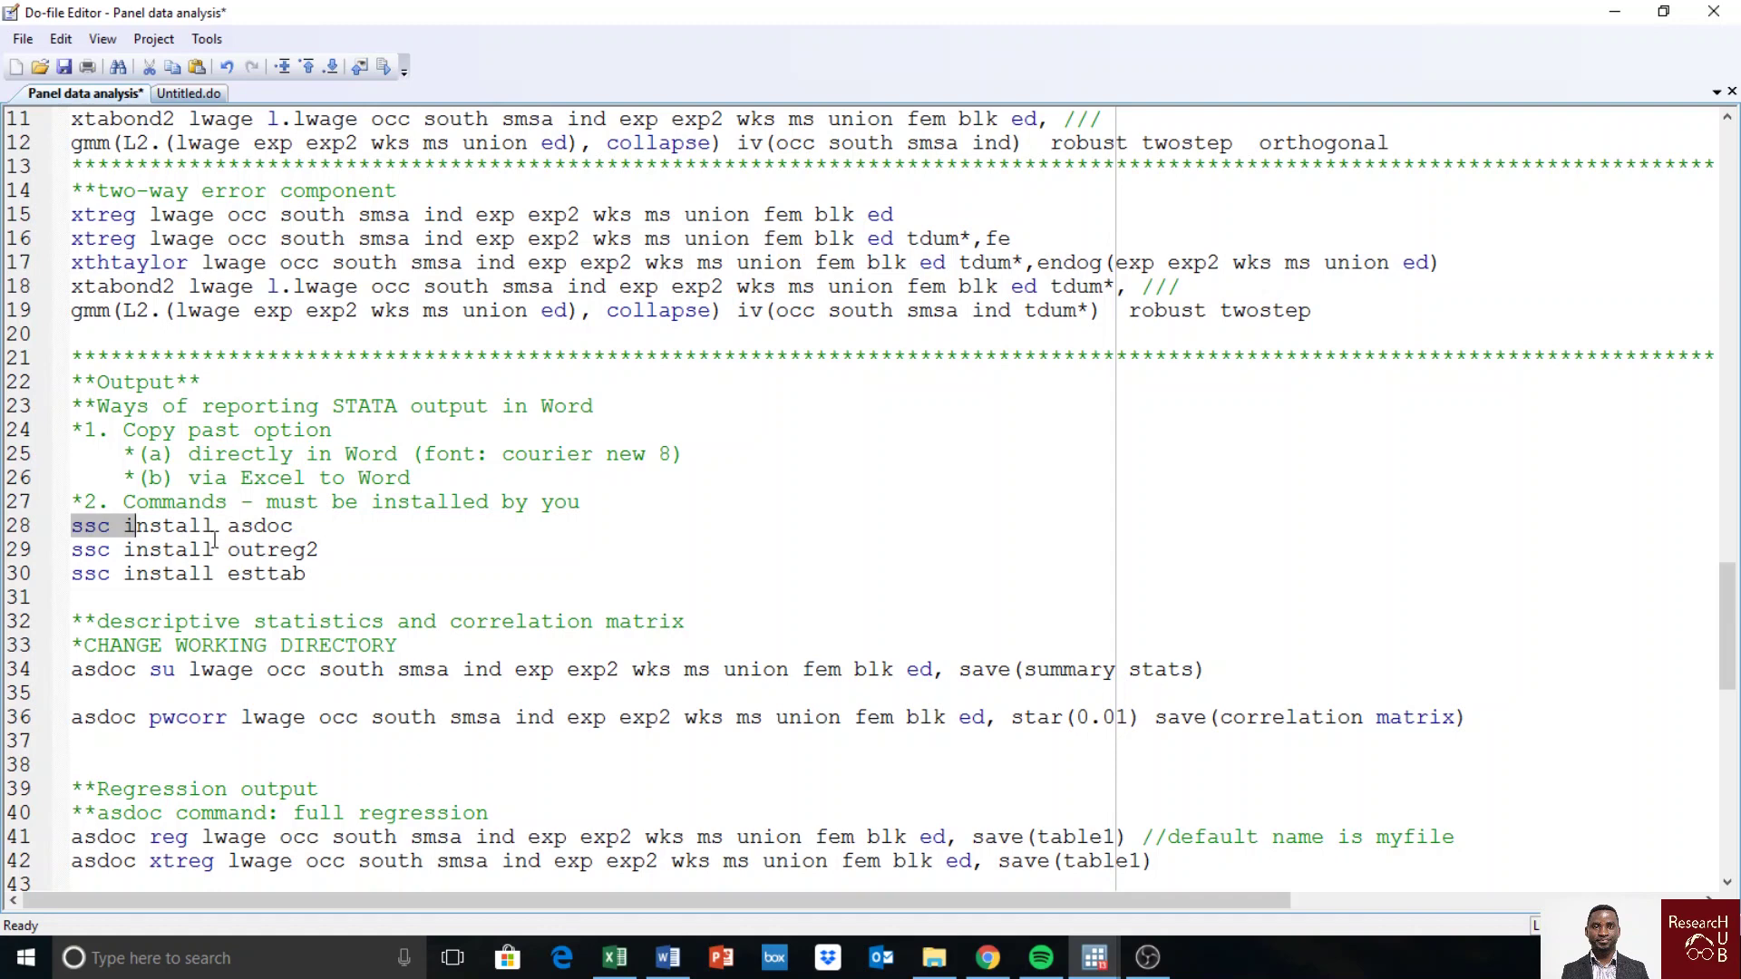
left_click(95, 550)
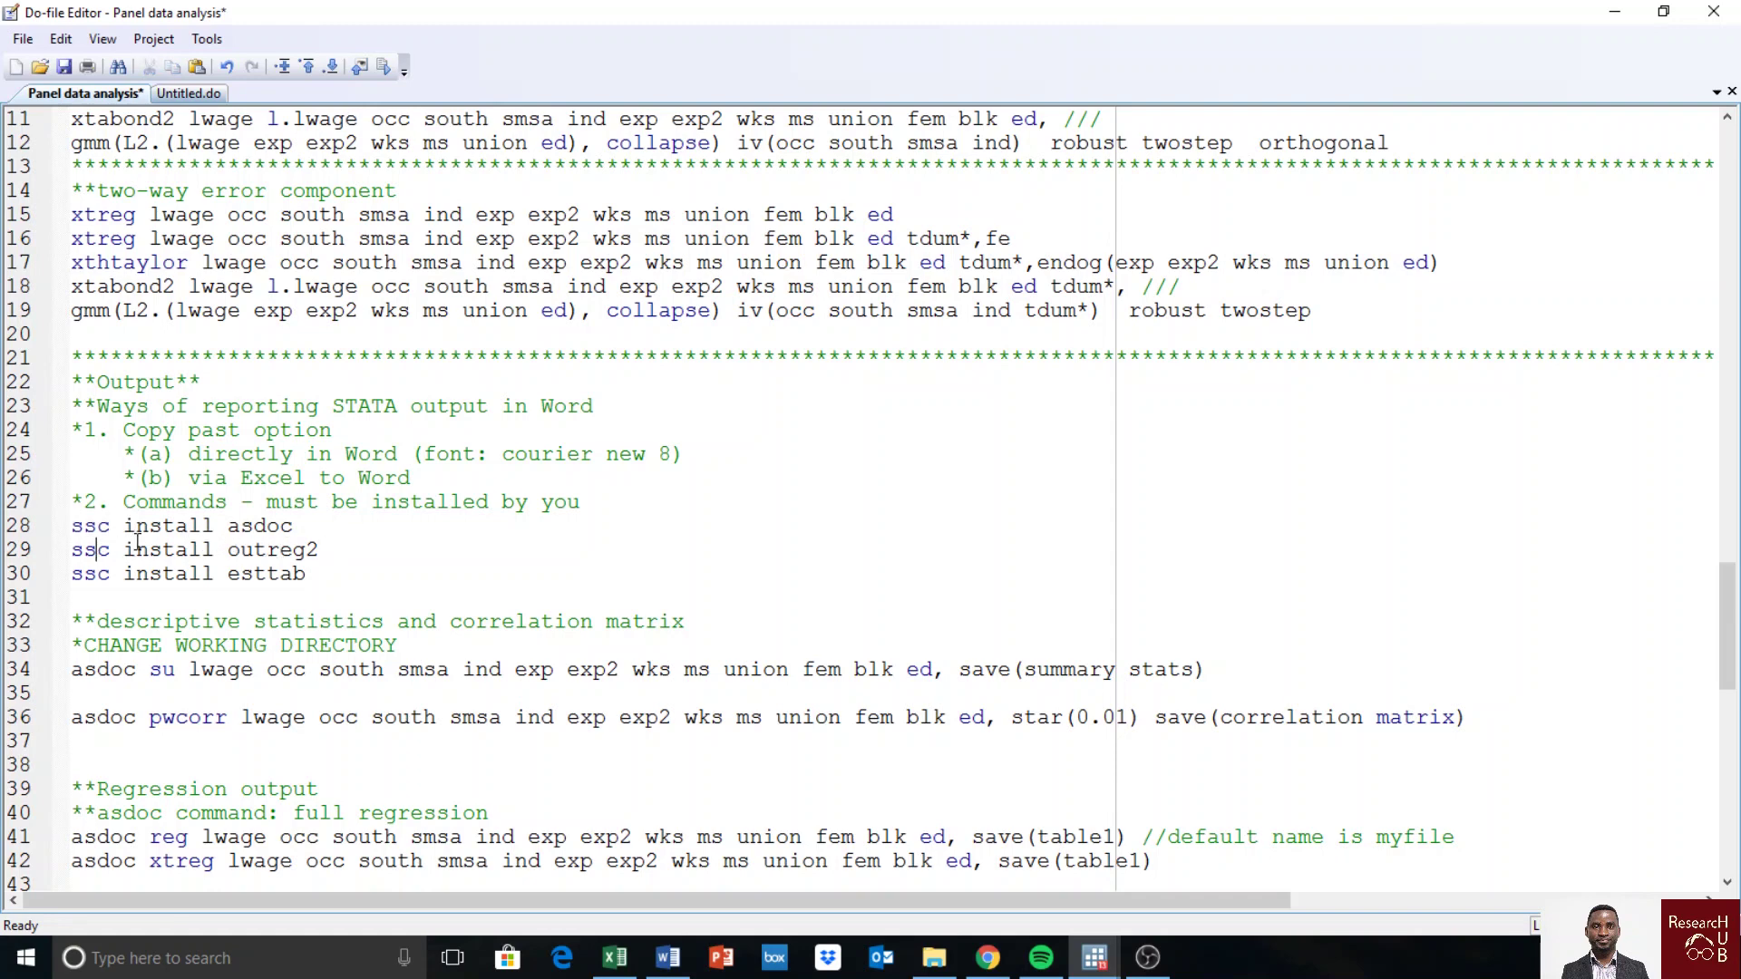
left_click(417, 569)
Step: Copy the variable list lwage through ed from line 15 of the do-file
left_click(153, 214)
left_click_drag(152, 215, 906, 215)
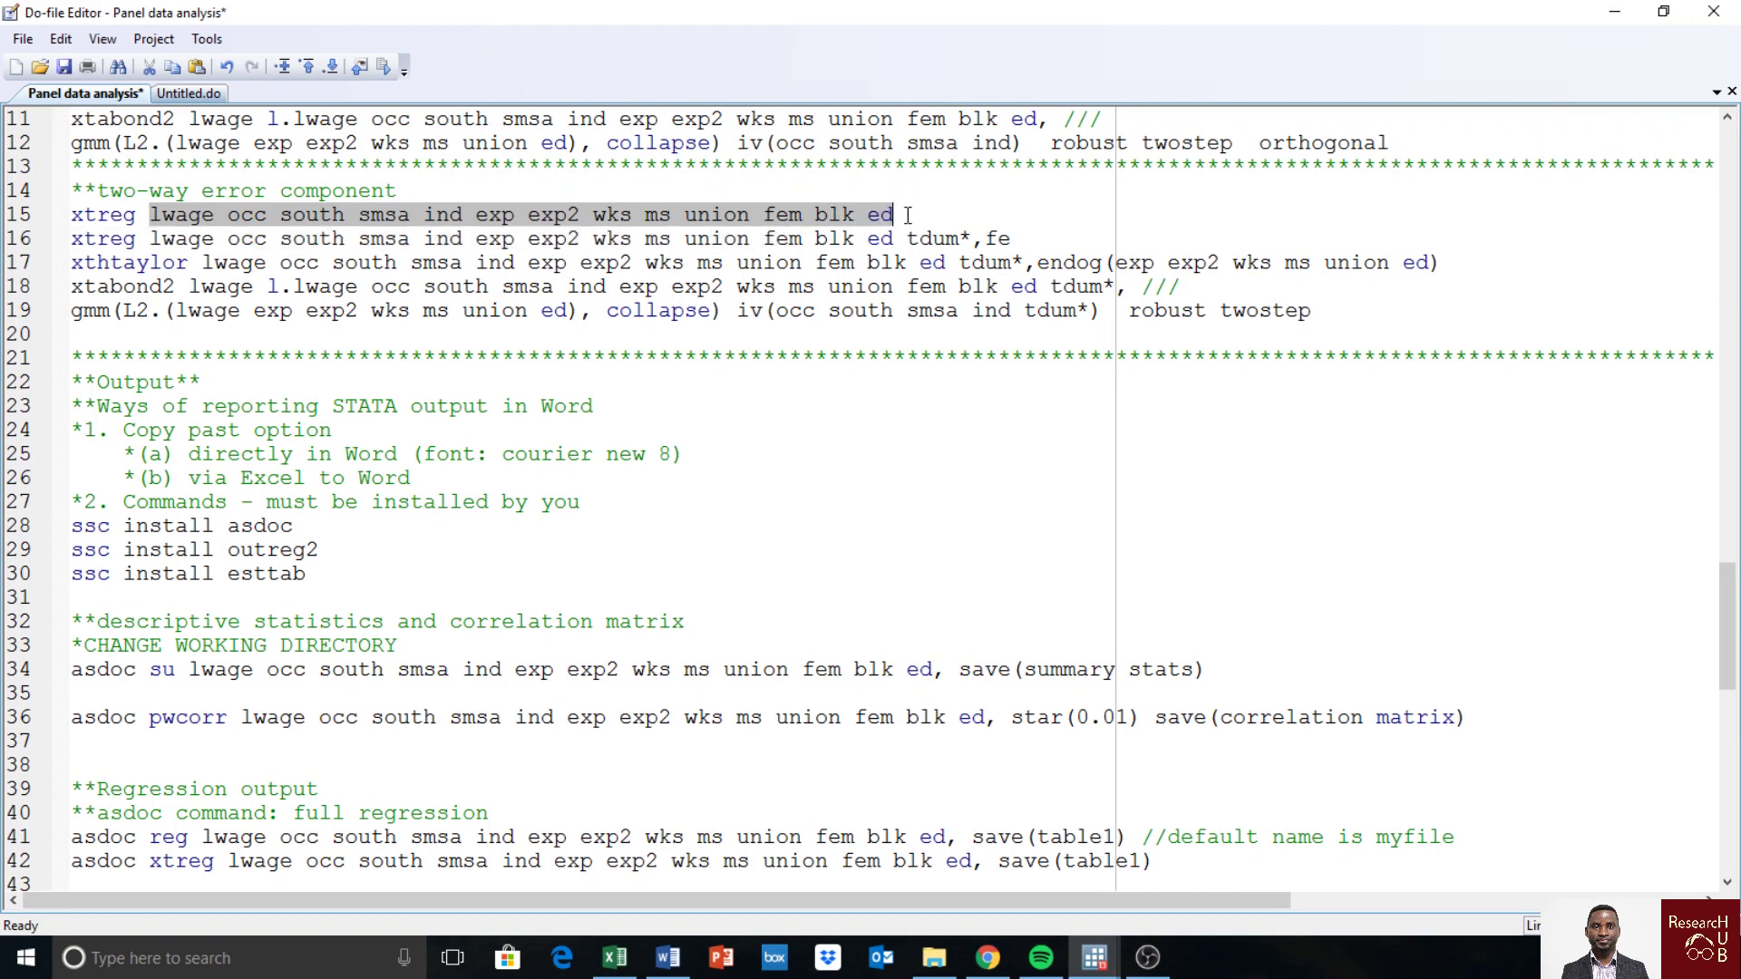
right_click(774, 230)
left_click(825, 308)
Step: Run su with the pasted variable list in the main Stata window
mouse_move(1094, 957)
left_click(1014, 927)
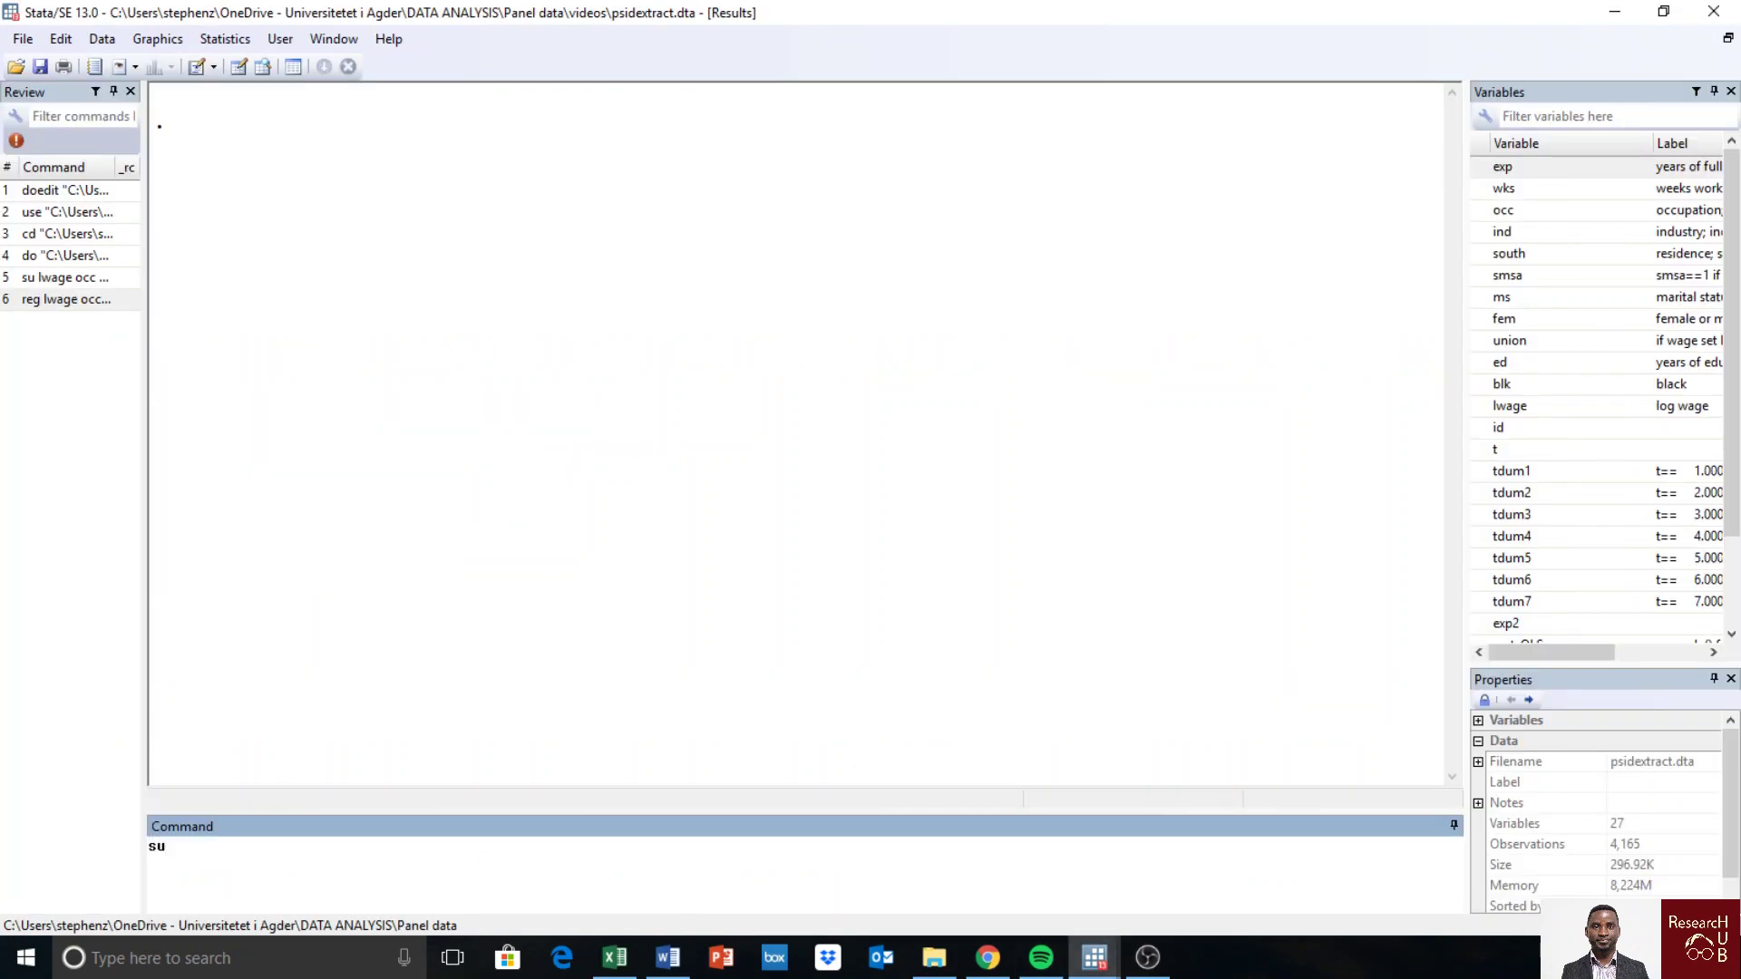
key("BackSpace")
key("ctrl+v")
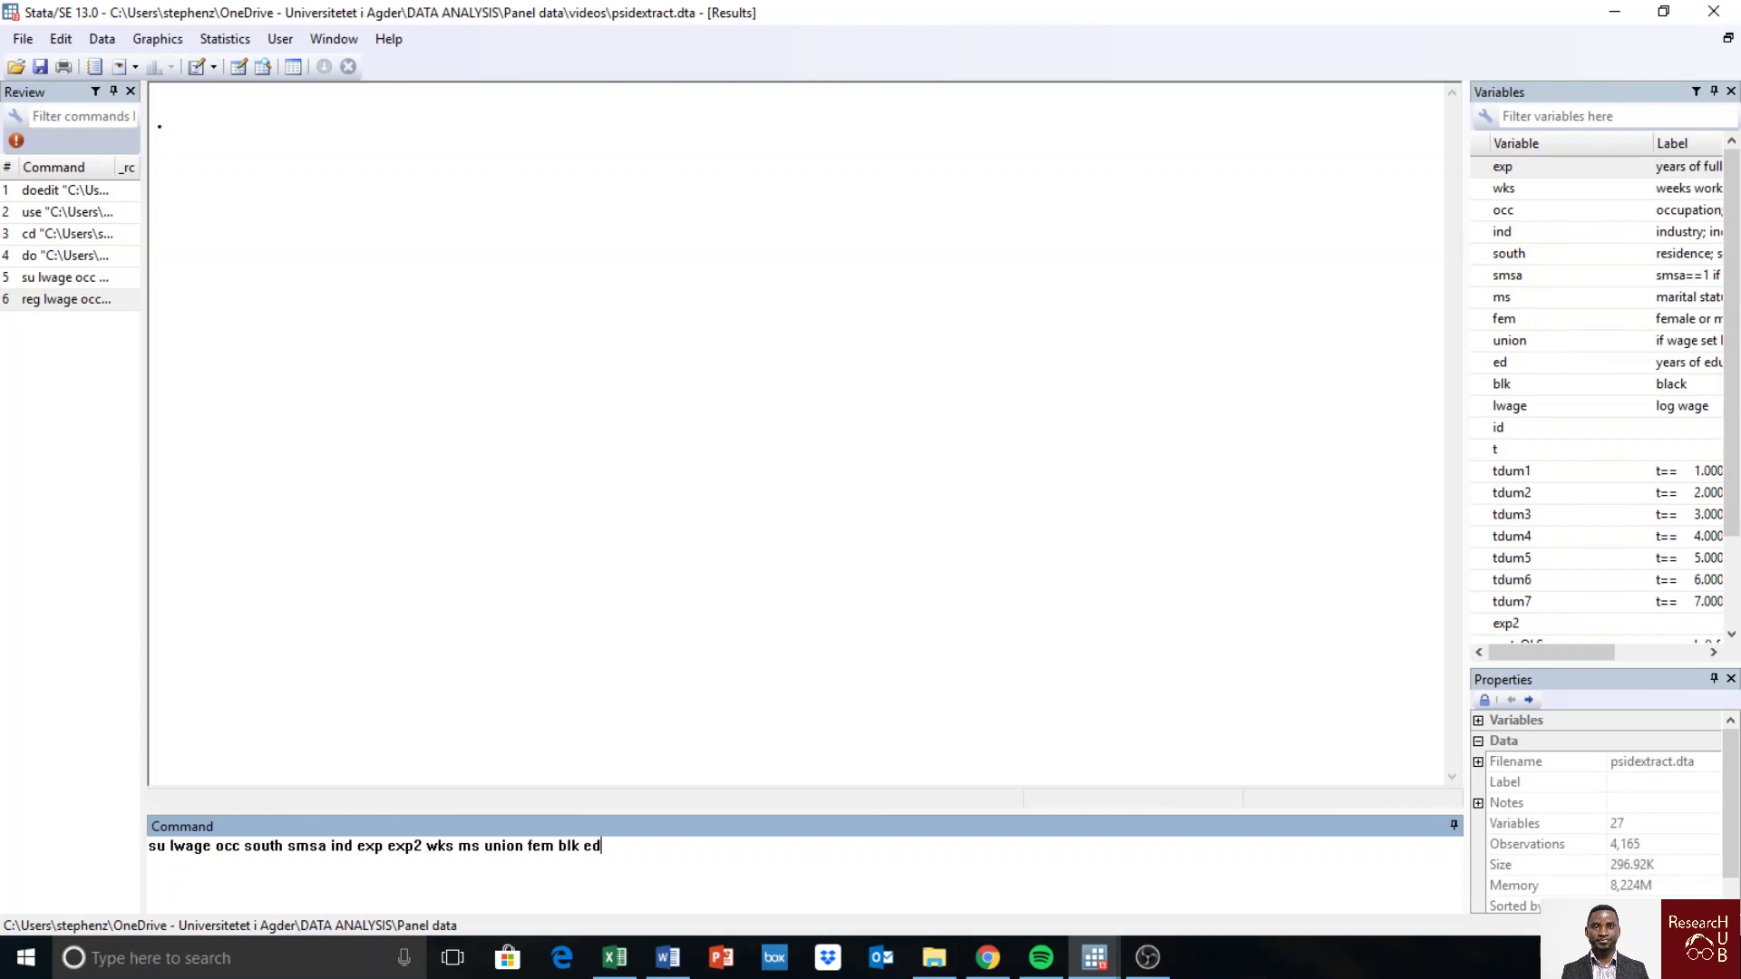
key("Return")
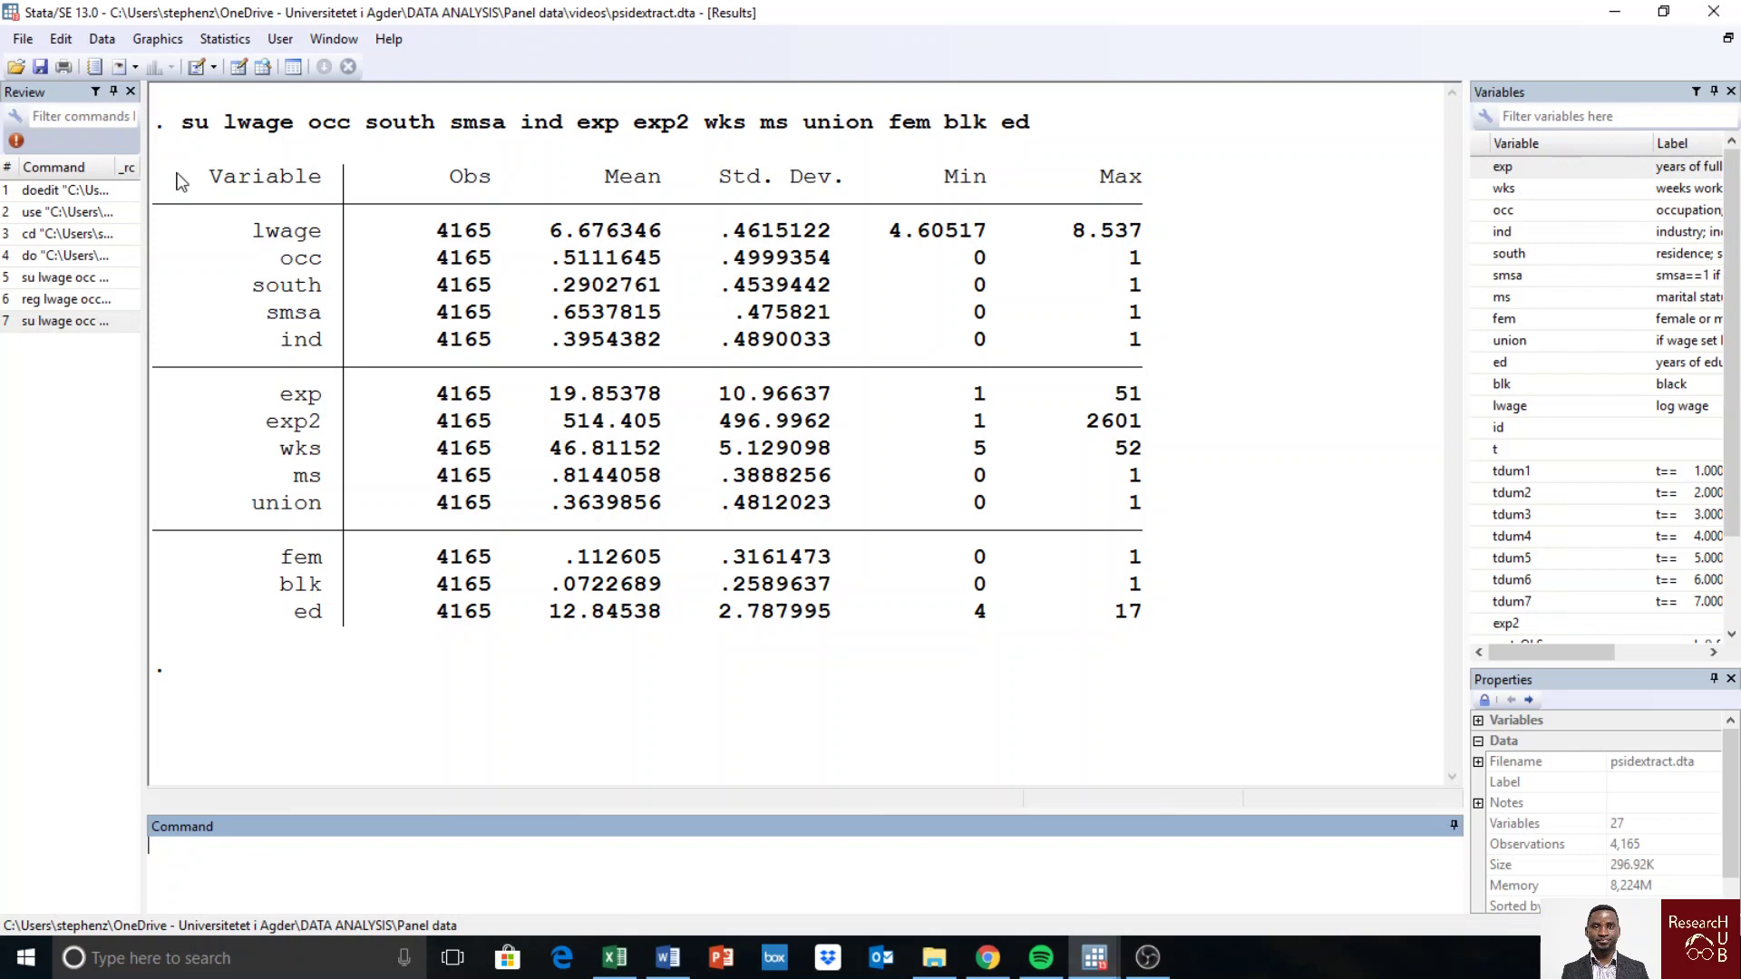
Step: Copy the su results for lwage through ed as a table, then bring Word forward
left_click_drag(169, 179, 1138, 618)
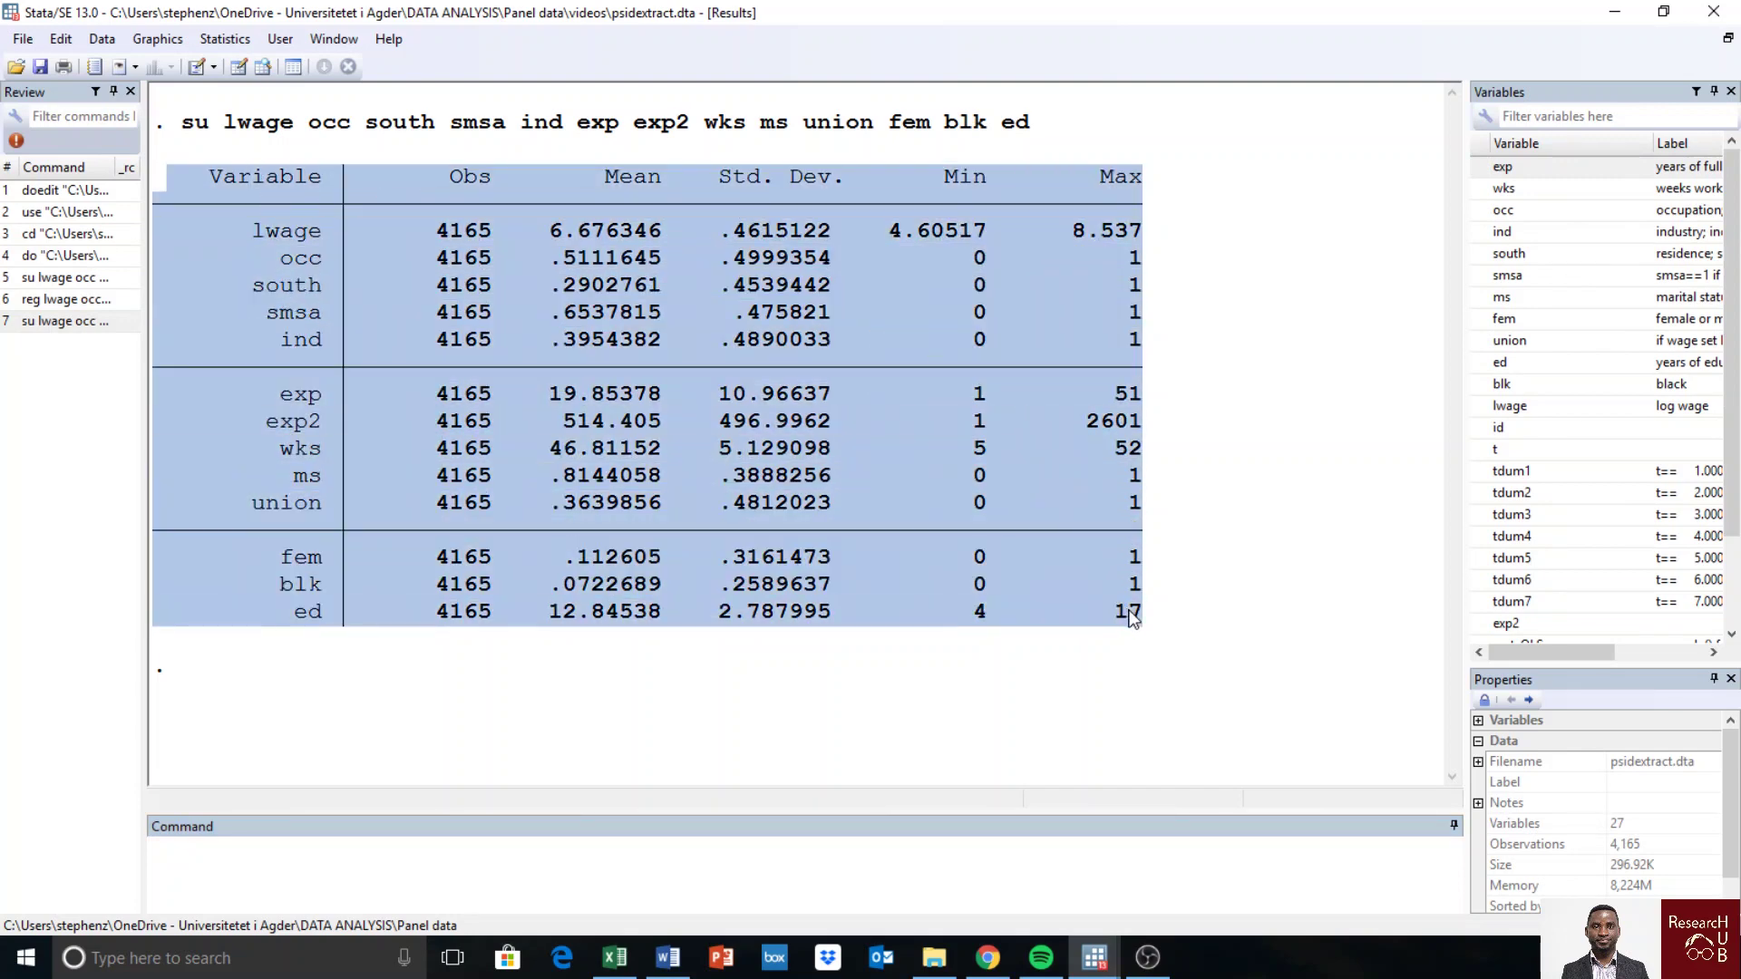
right_click(802, 563)
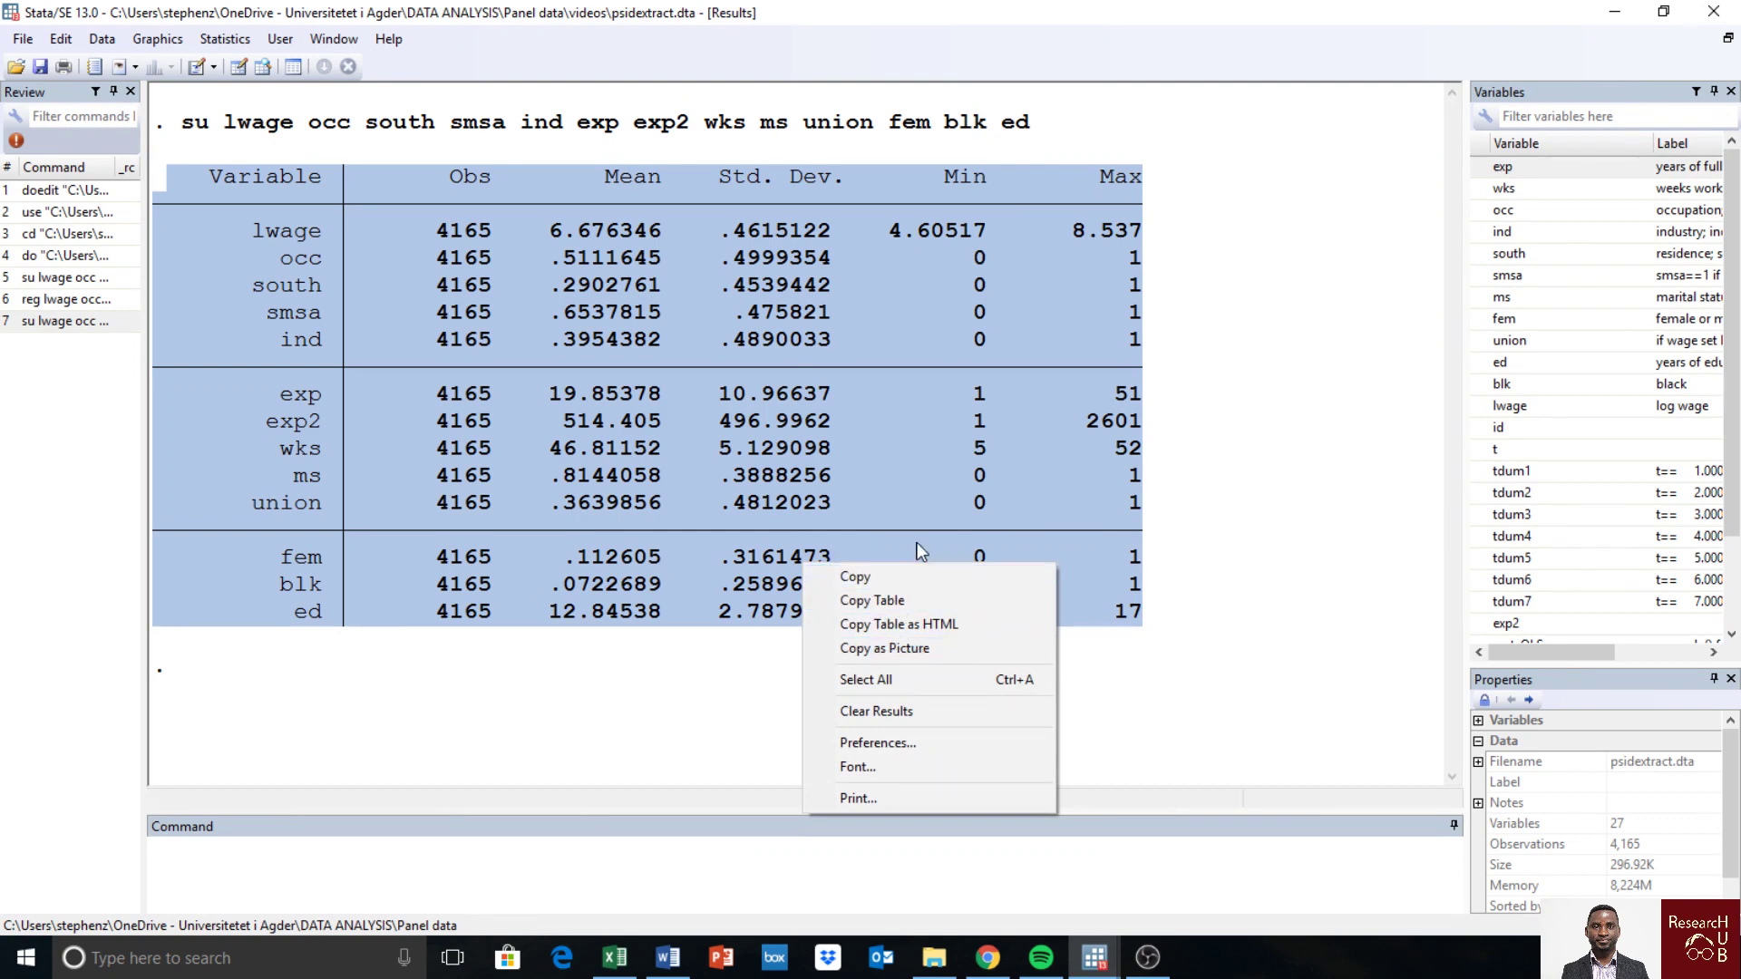
left_click(884, 602)
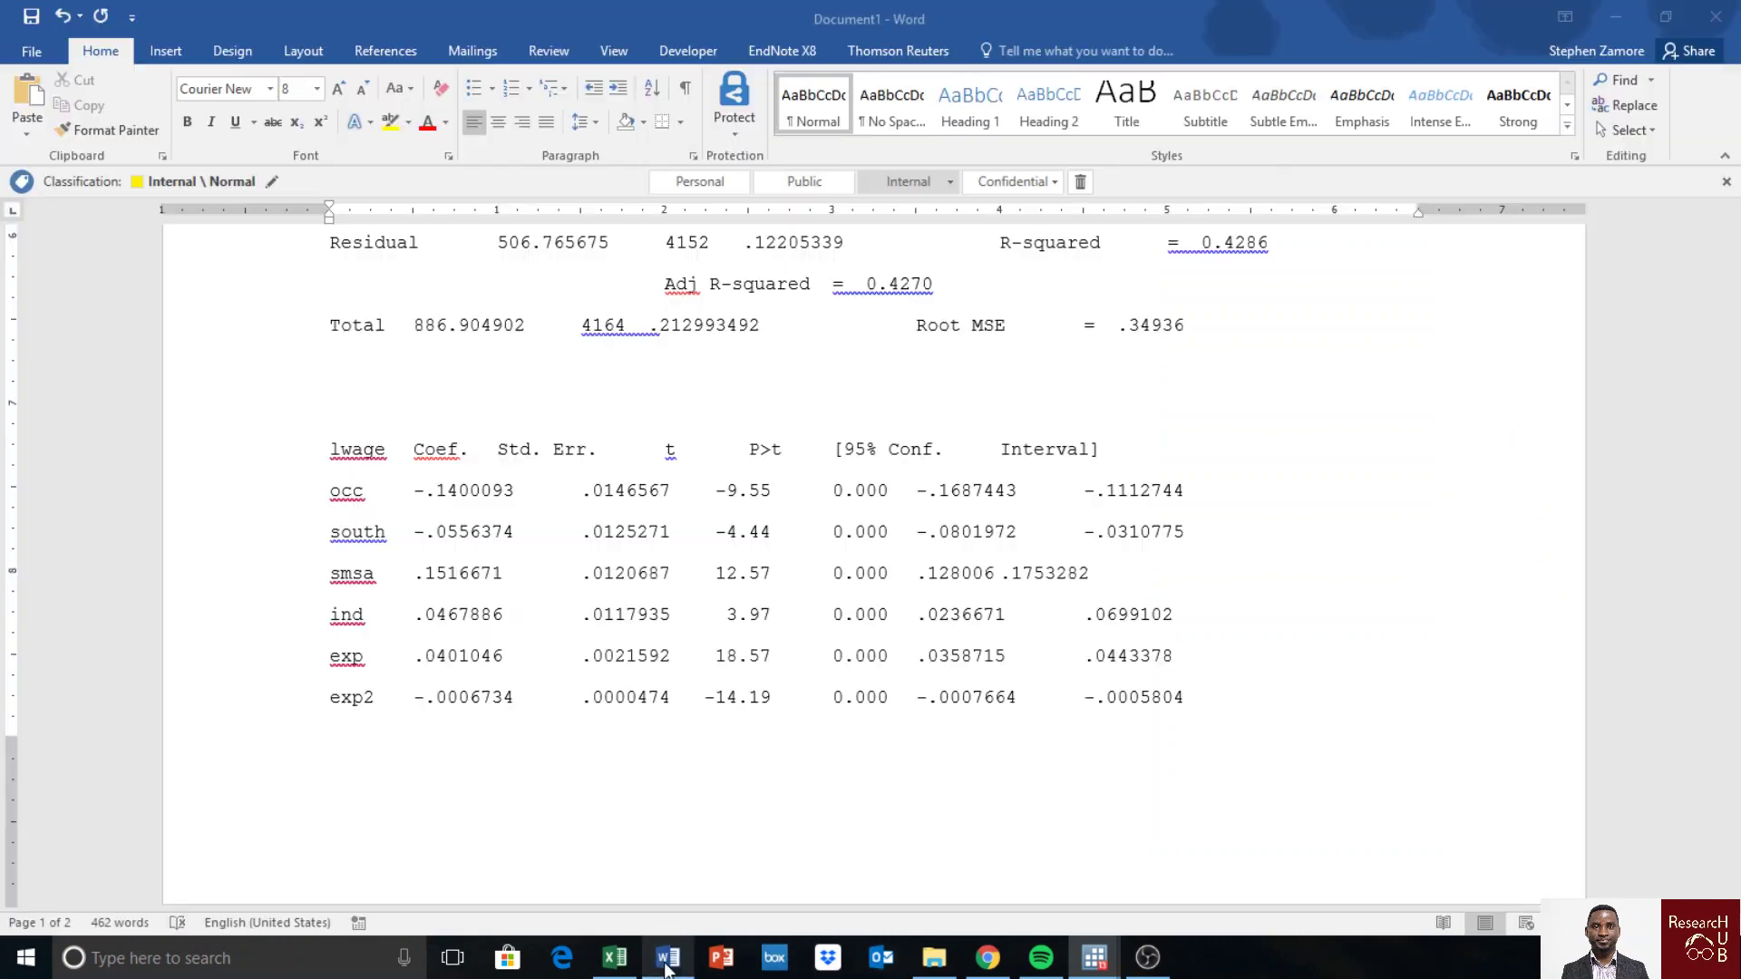
left_click(669, 965)
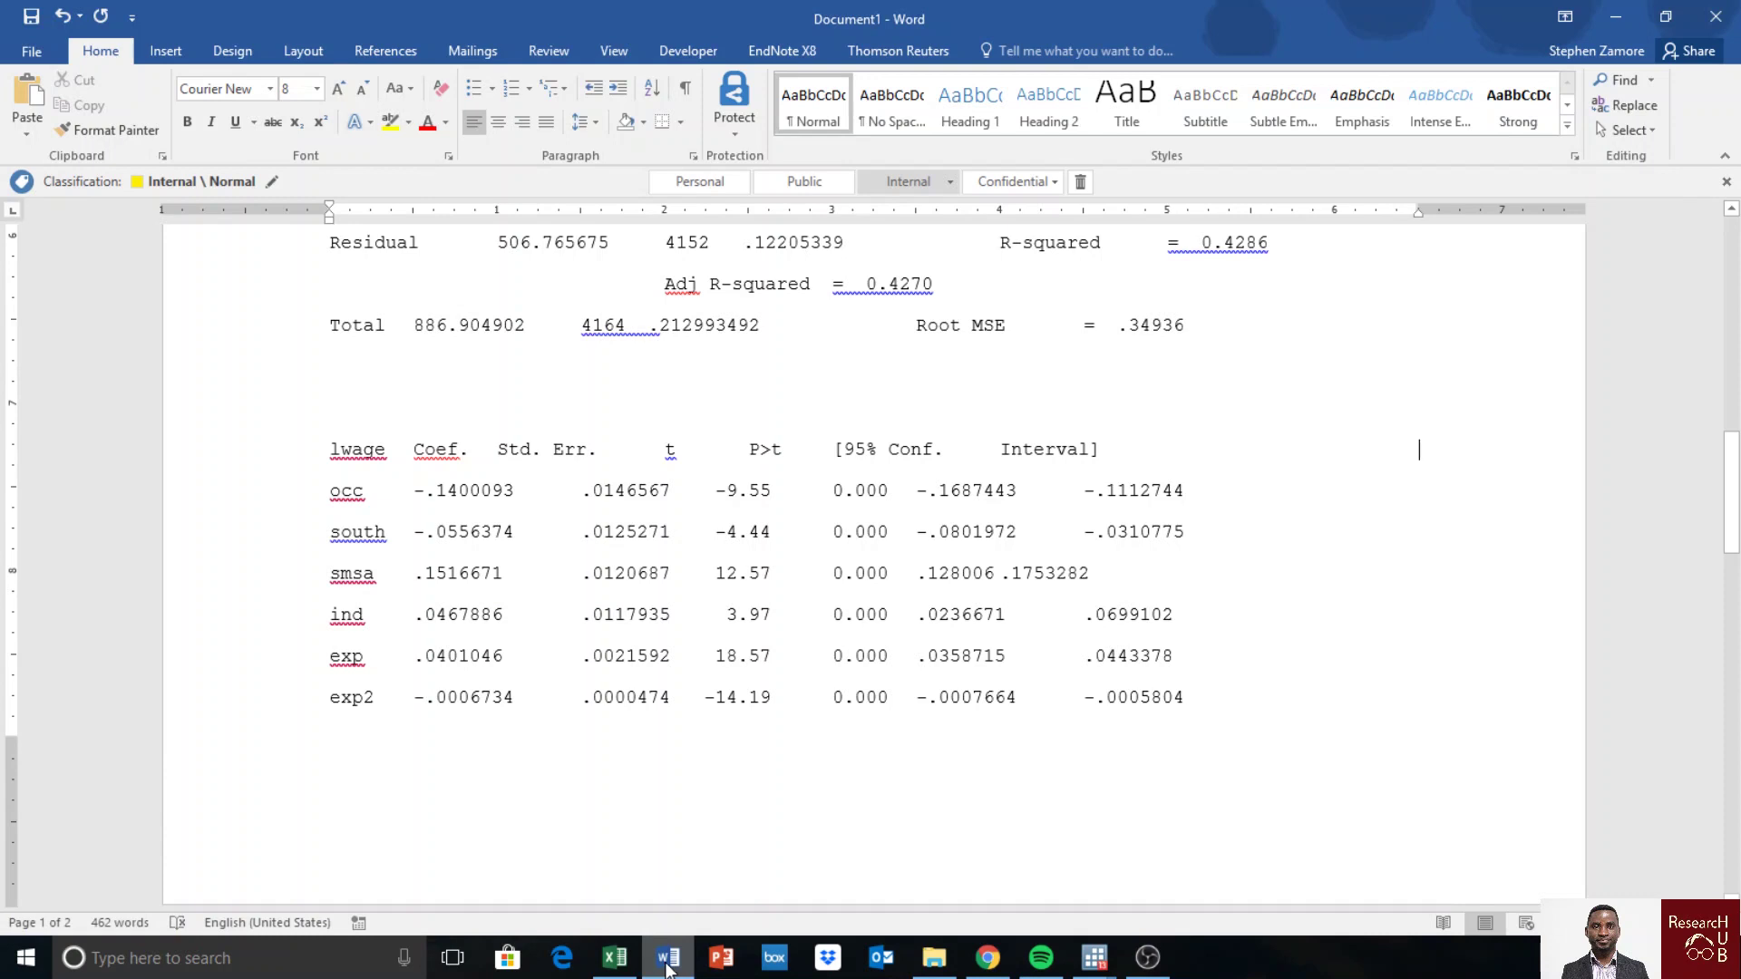
Step: Paste the Stata table into a new Word document formatted in Courier New size 8
key("ctrl+n")
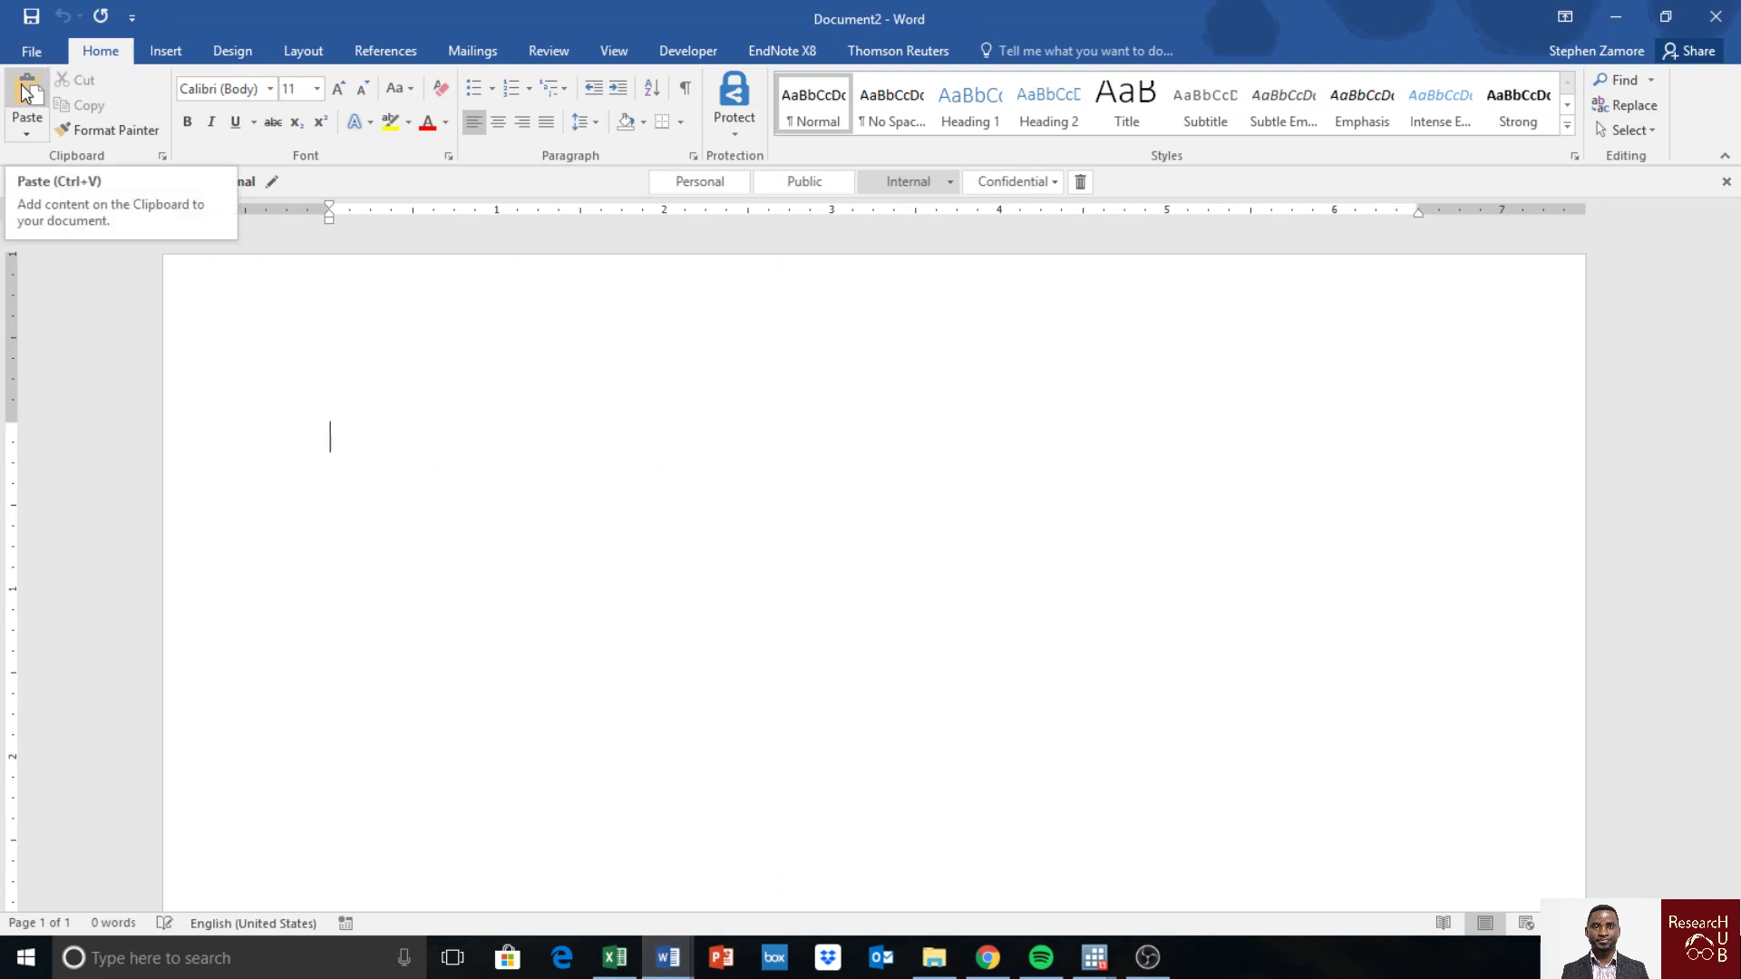
left_click(269, 89)
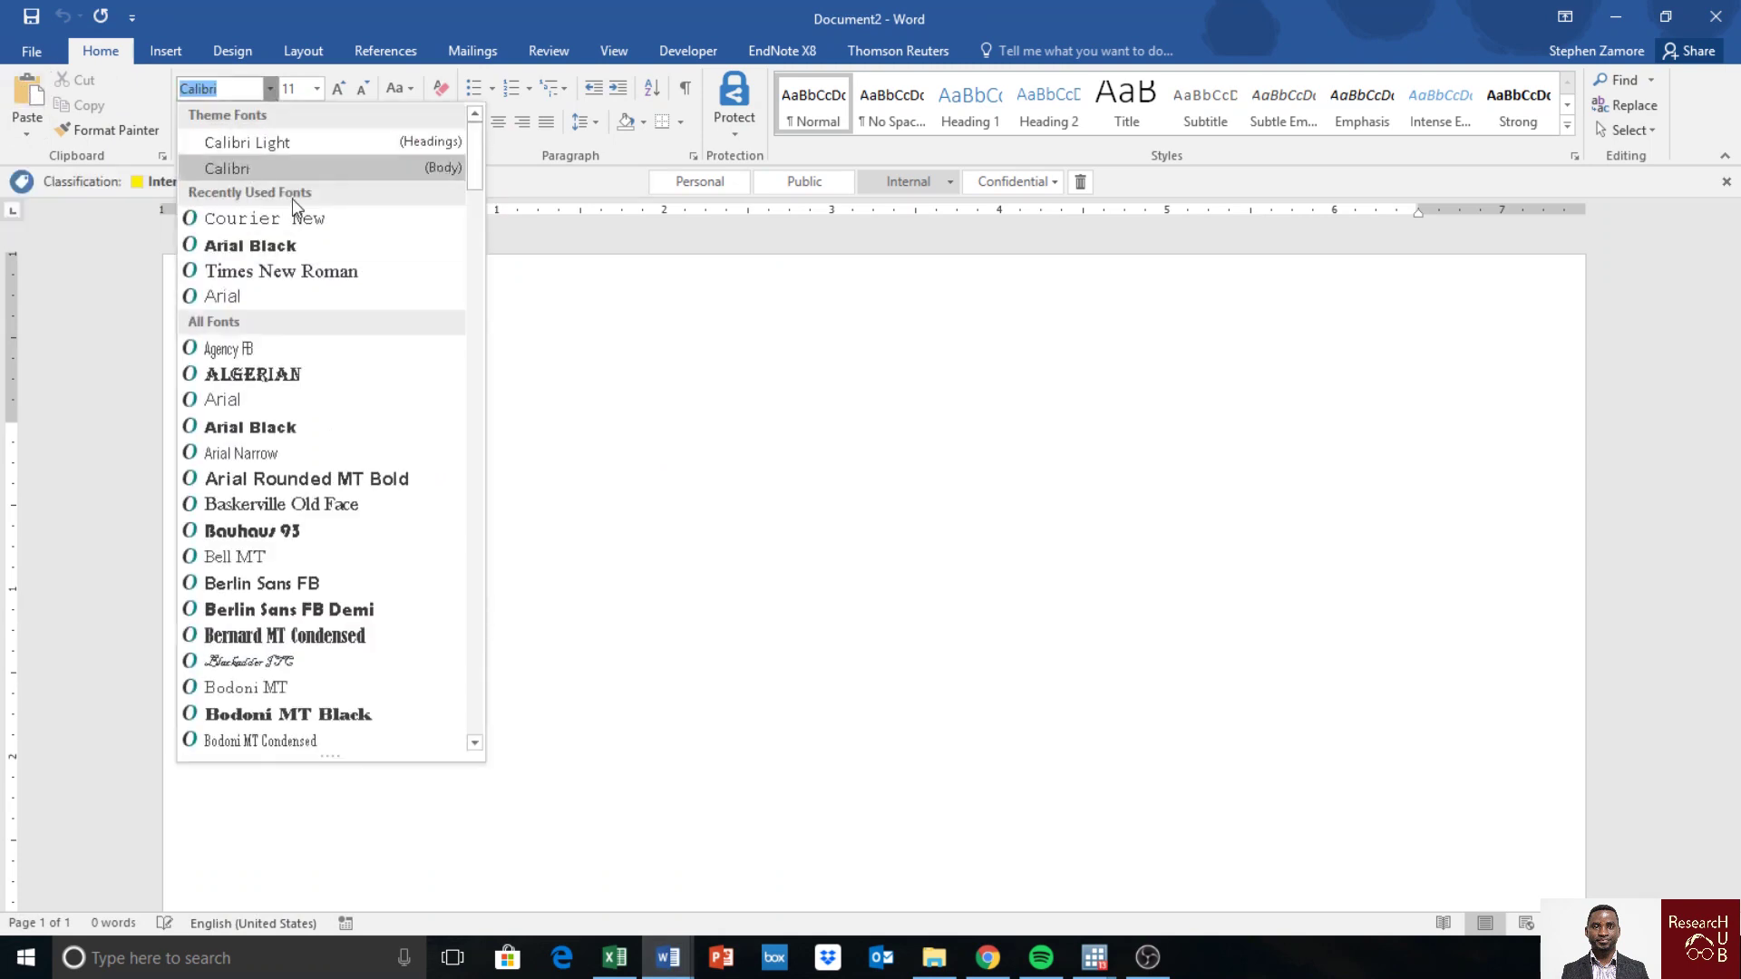
left_click(292, 213)
left_click(319, 88)
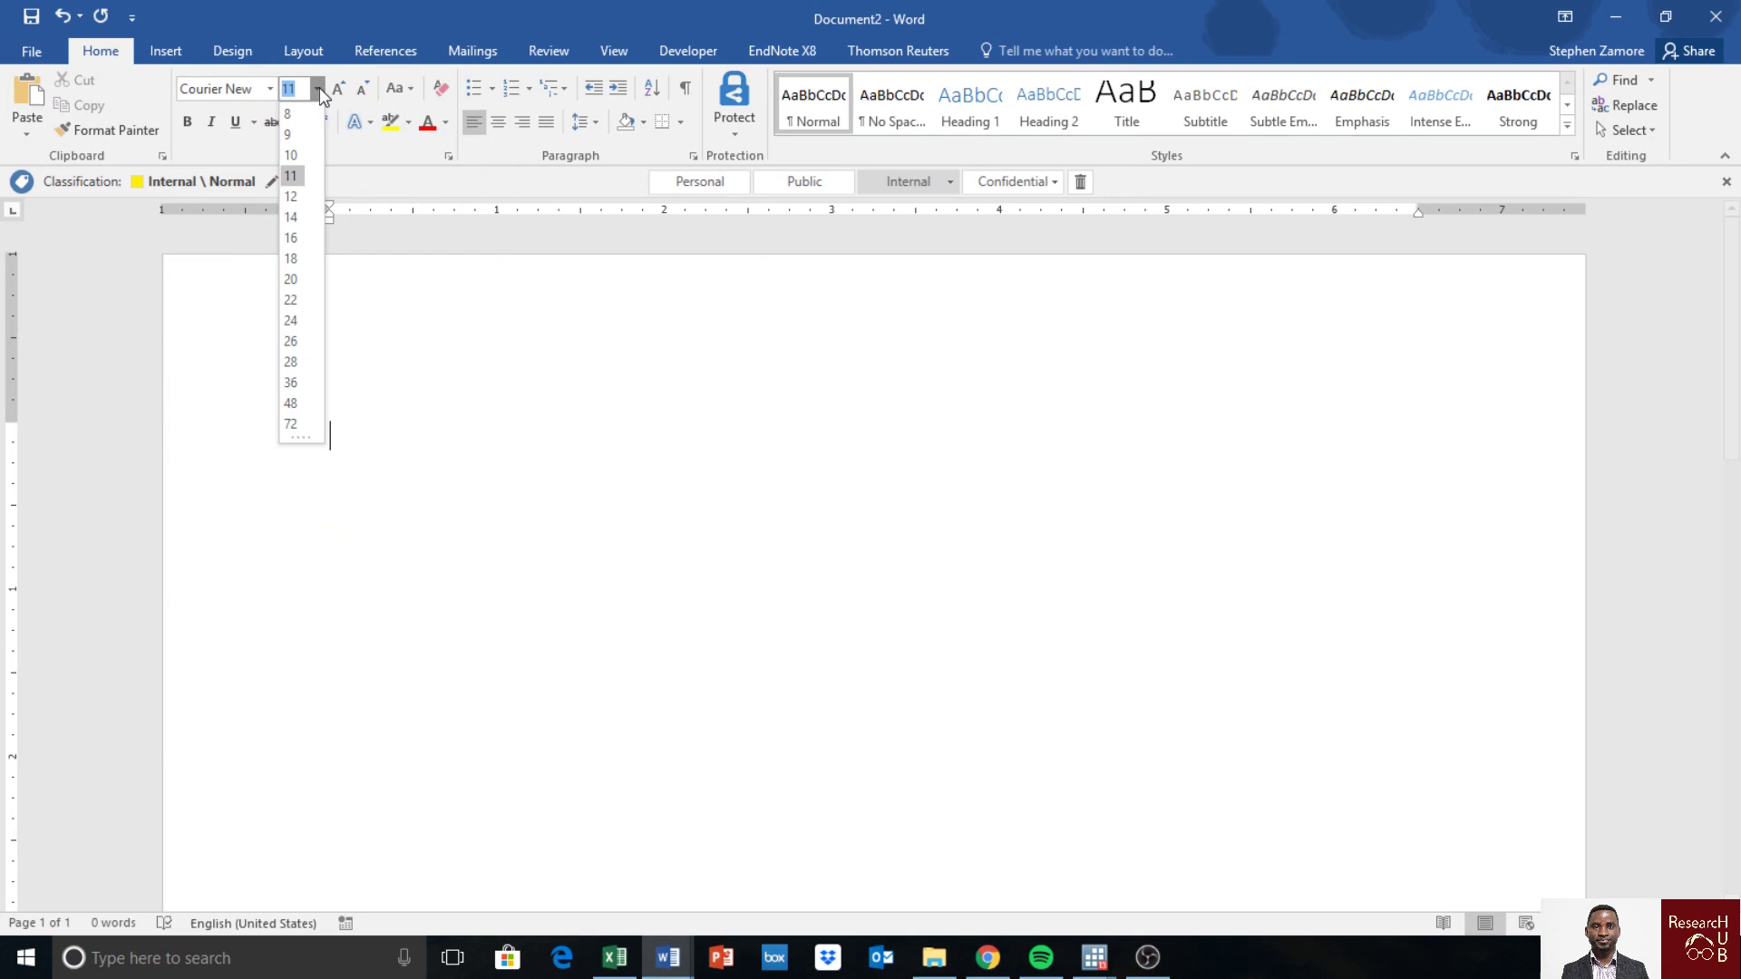
left_click(289, 114)
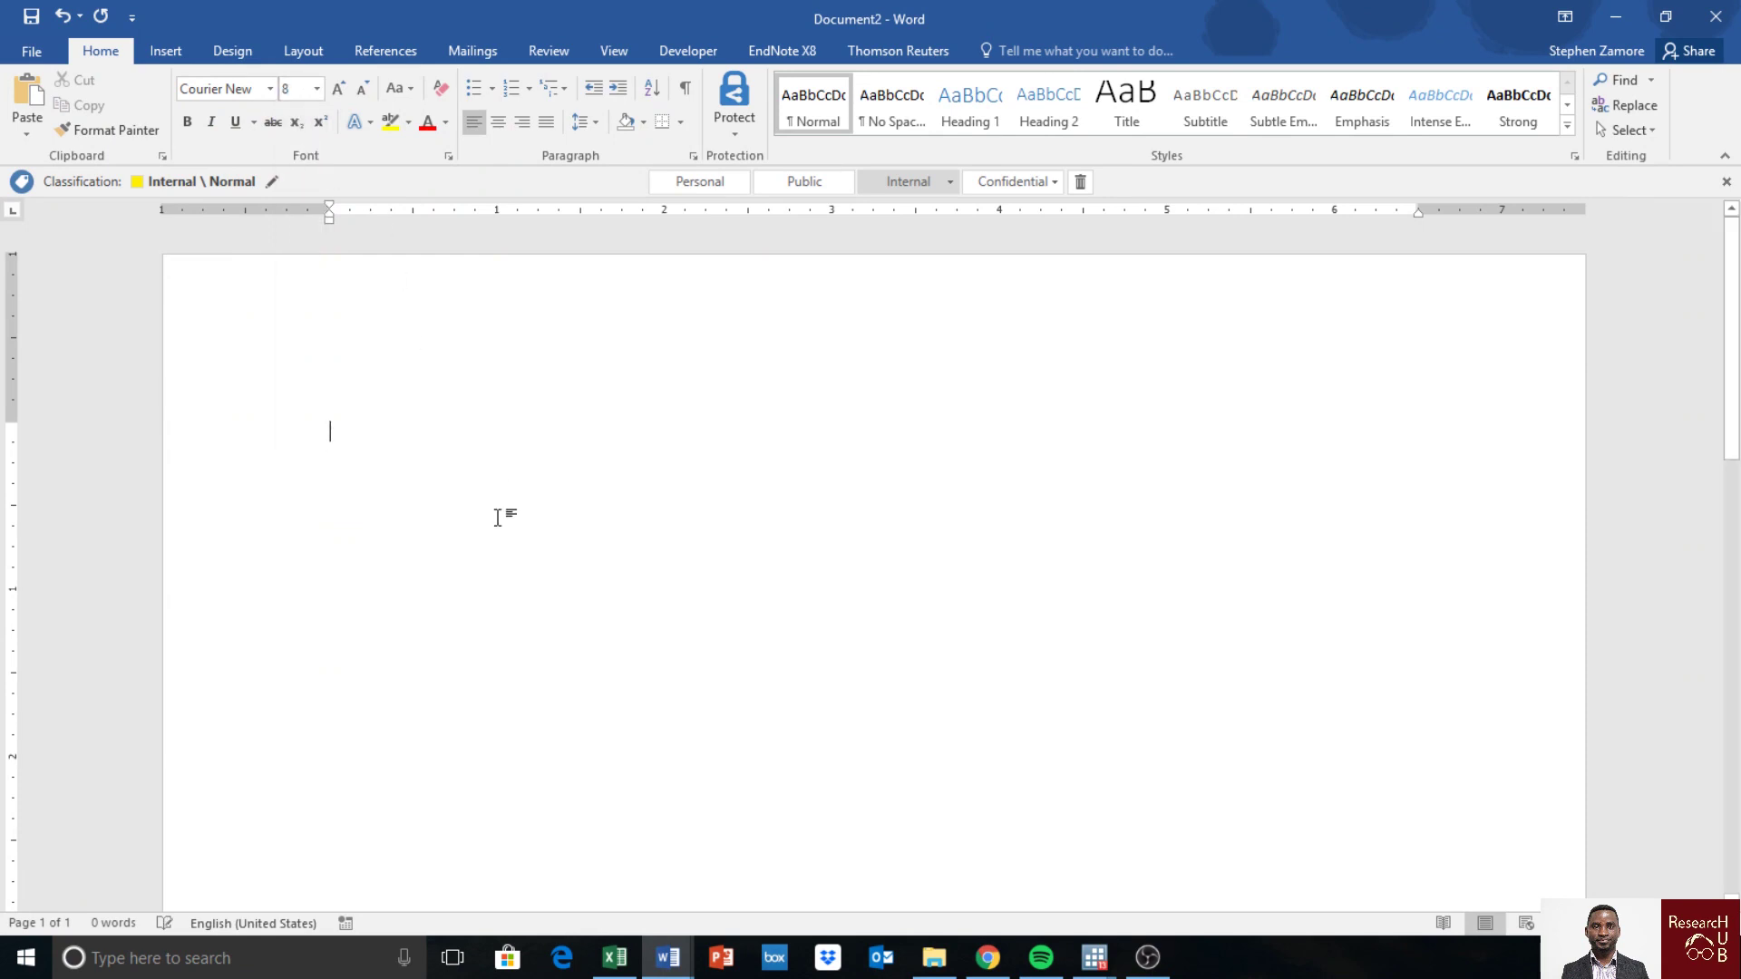
left_click(27, 96)
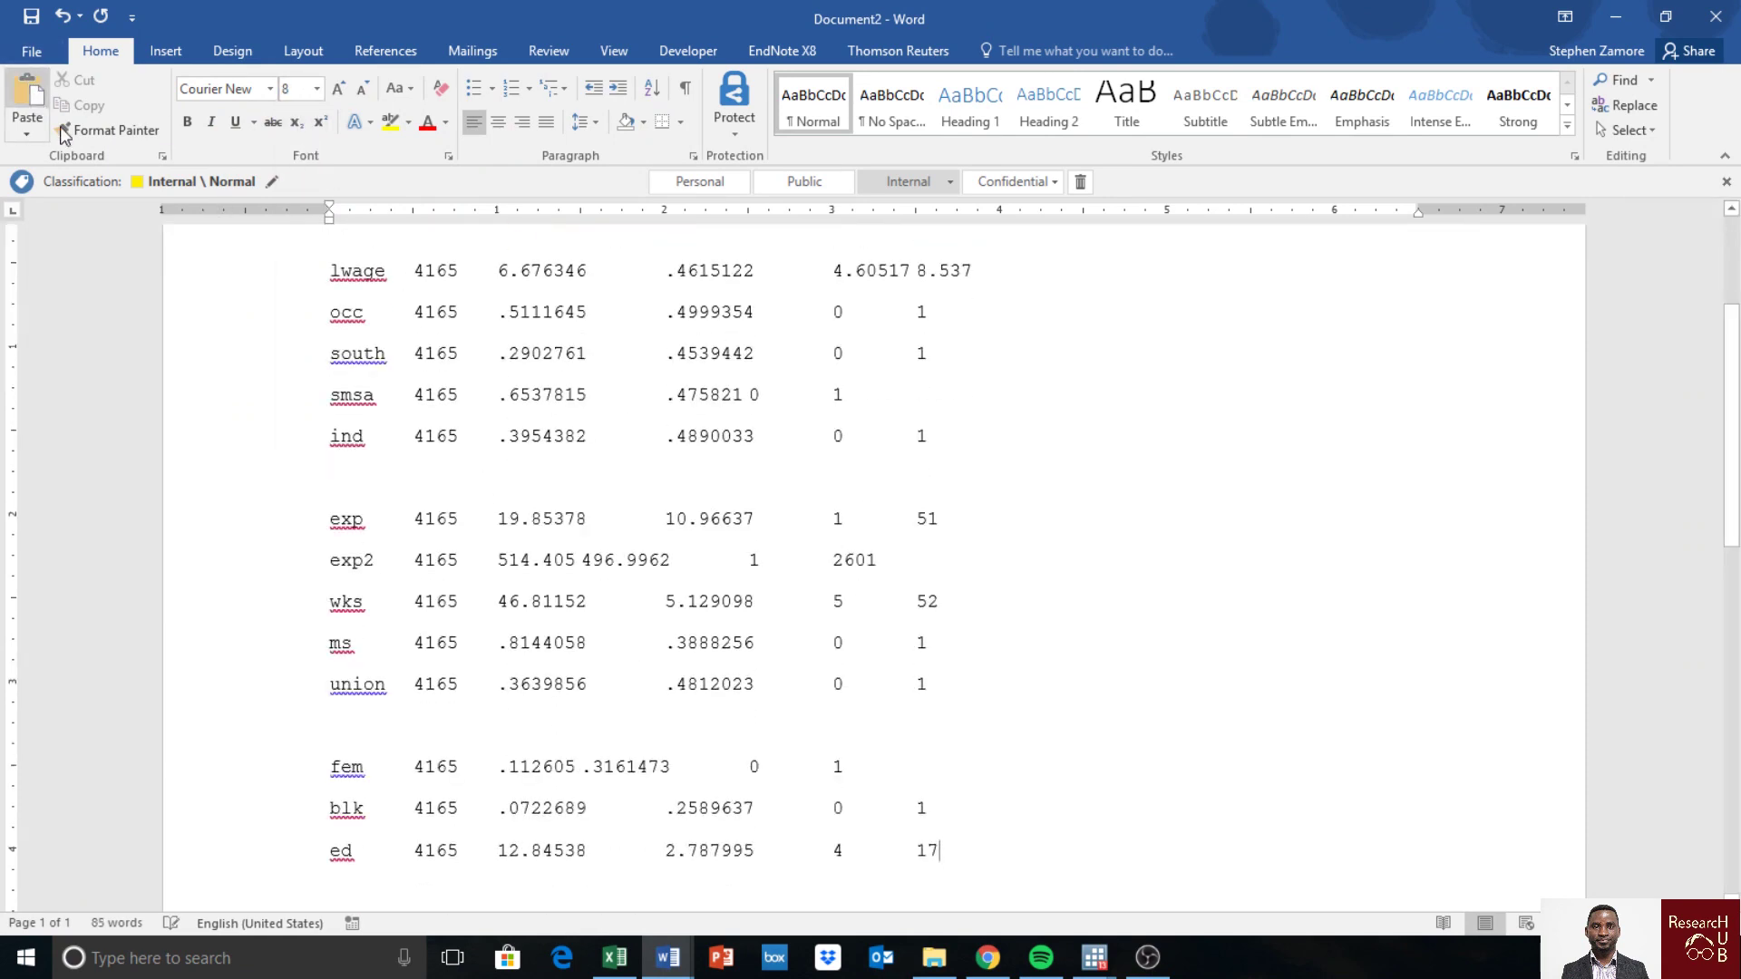
Step: Delete the blank lines under the header, above exp and between union and fem
scroll(940, 644, "up", 5)
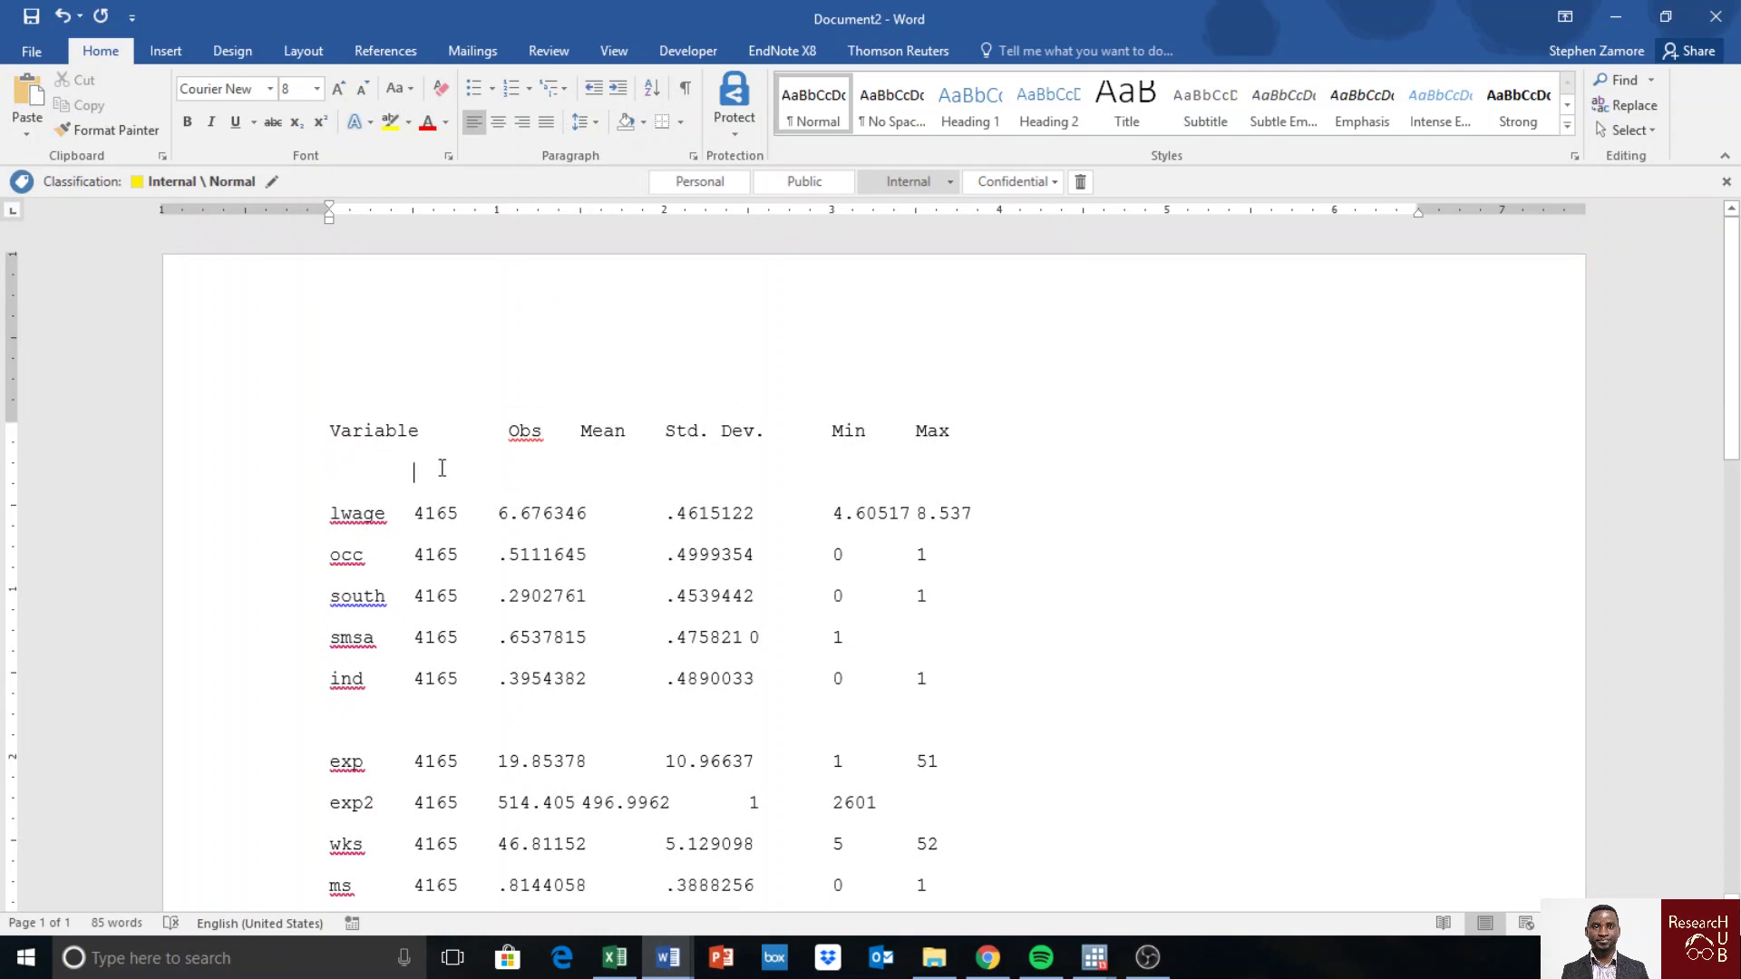
left_click(331, 471)
key("BackSpace")
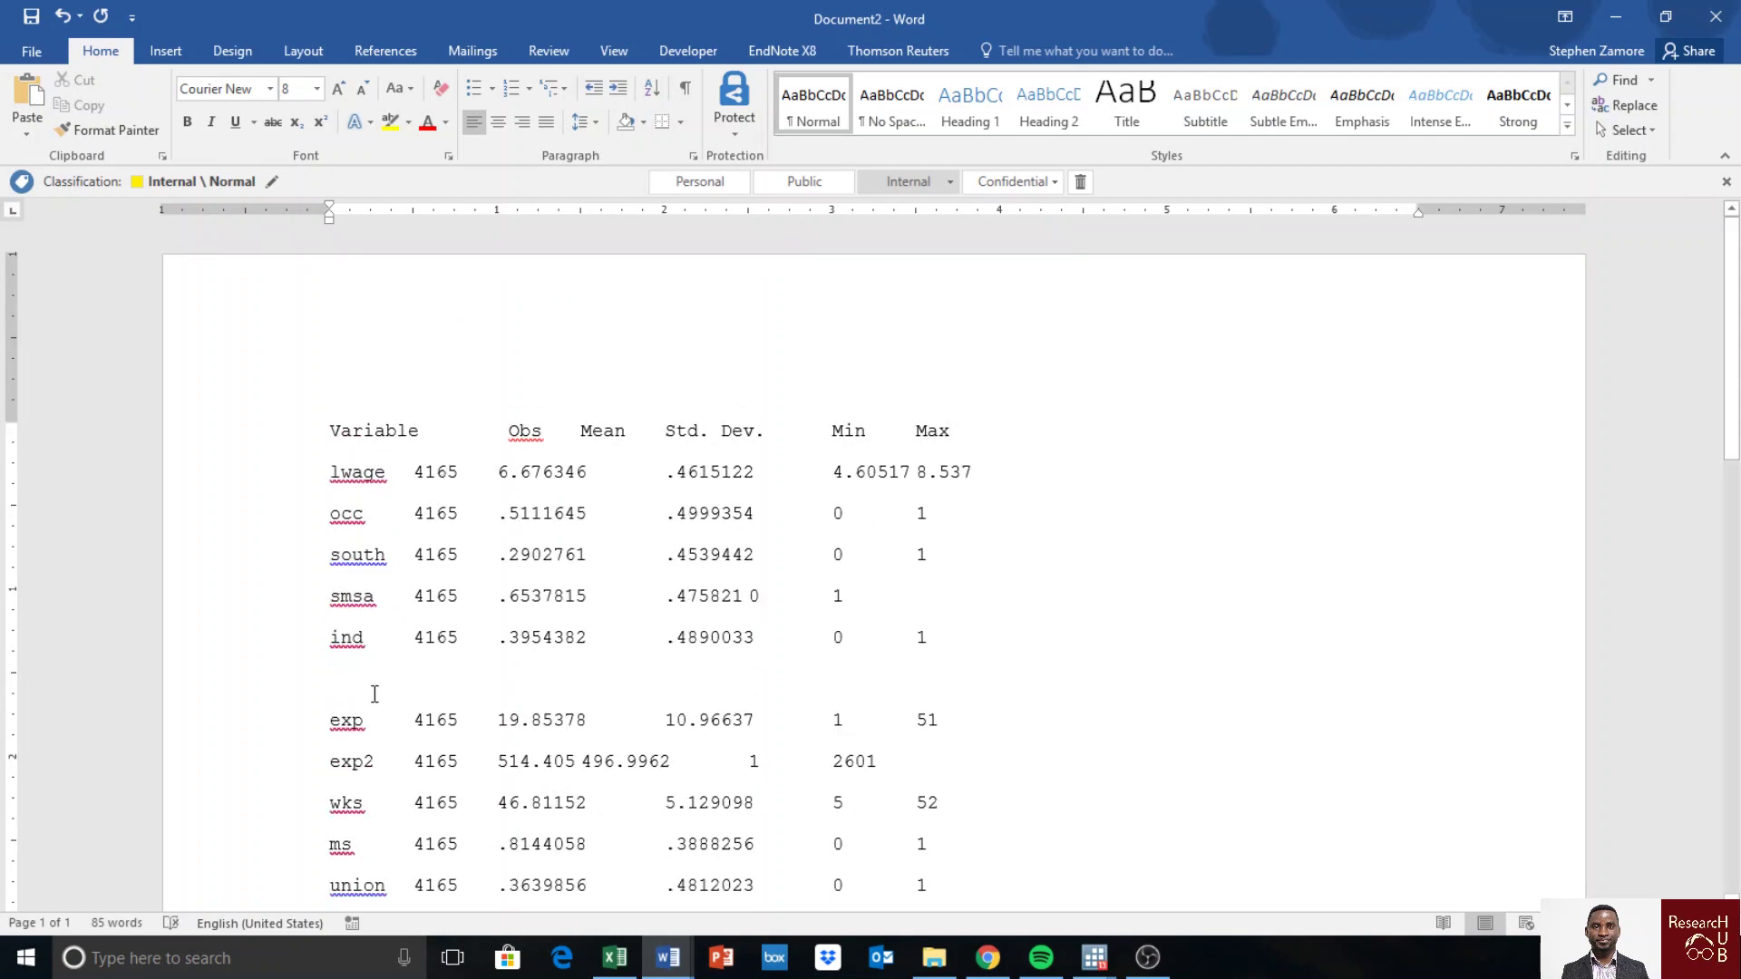
double_click(374, 692)
key("BackSpace")
key("BackSpace")
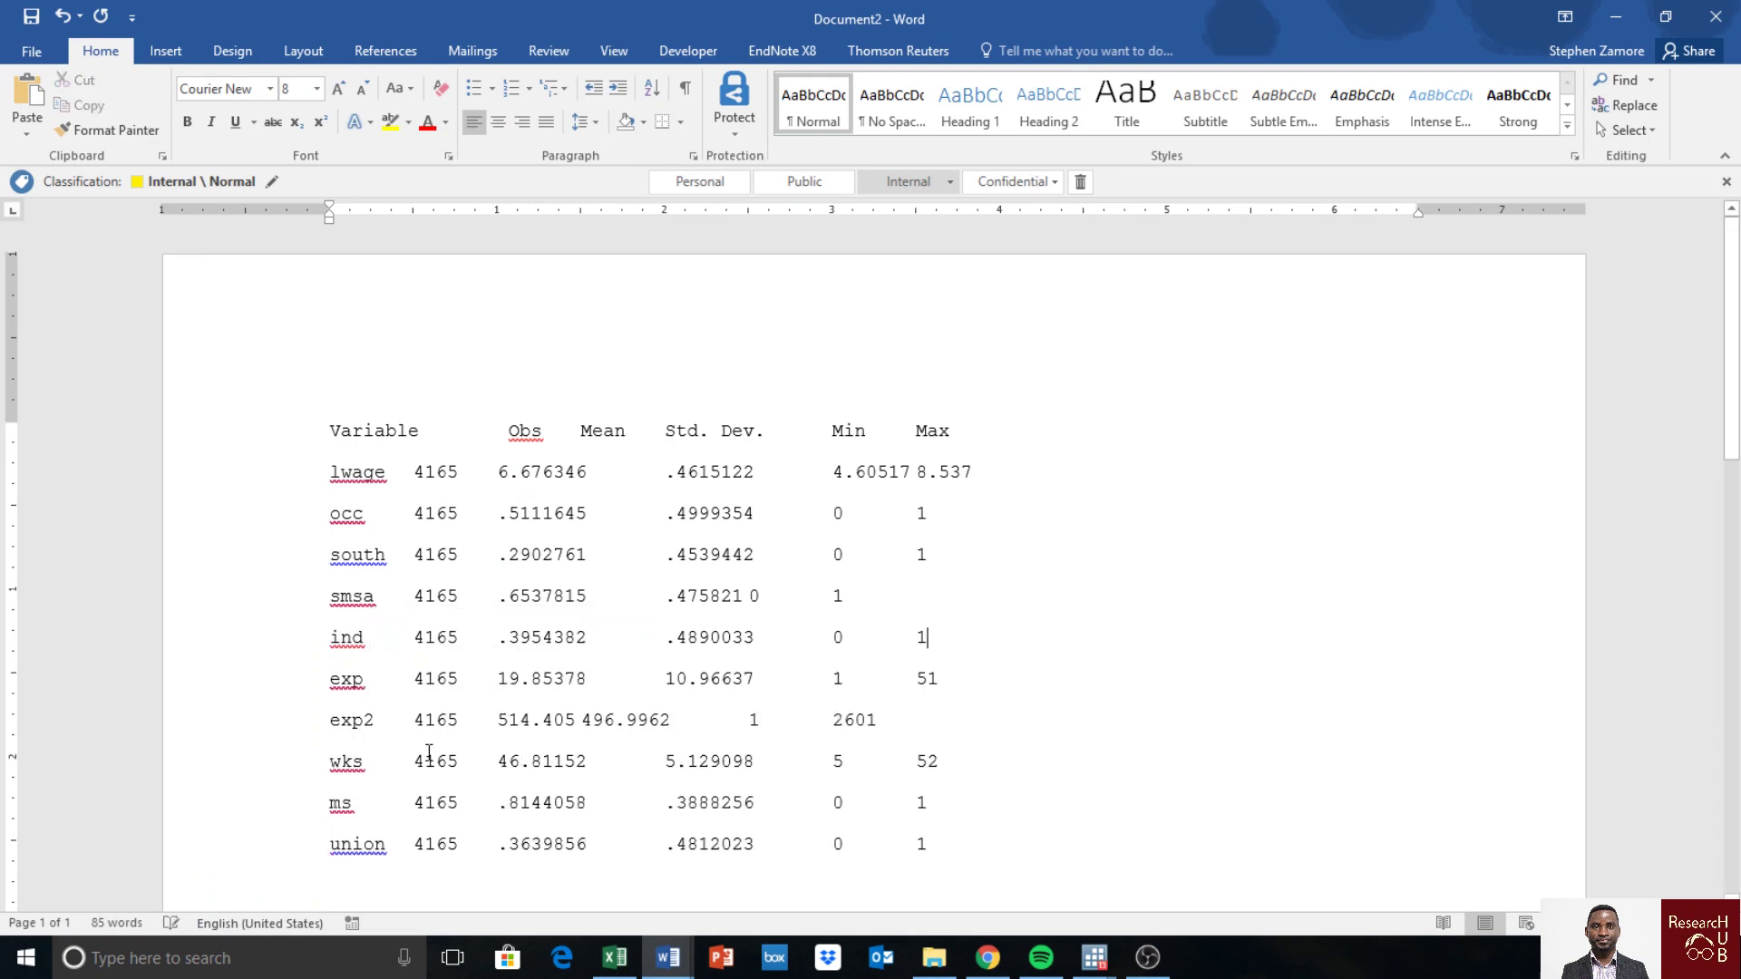
scroll(510, 748, "down", 1)
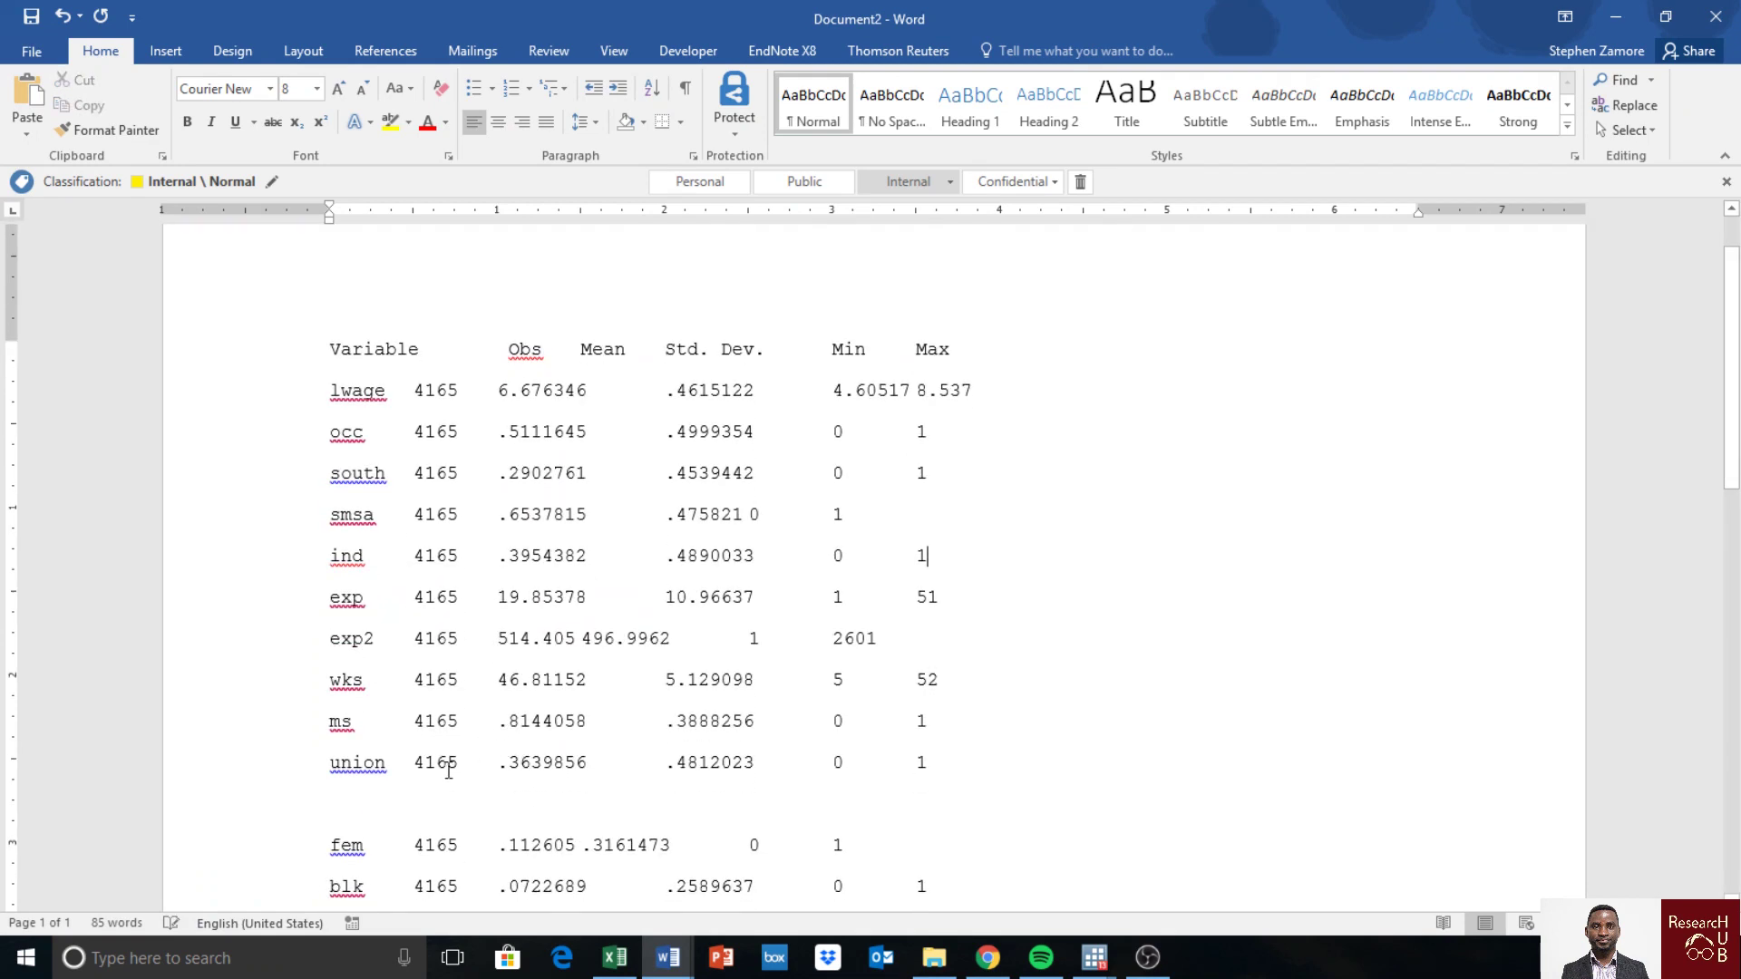
left_click(349, 816)
key("BackSpace")
scroll(506, 803, "down", 4)
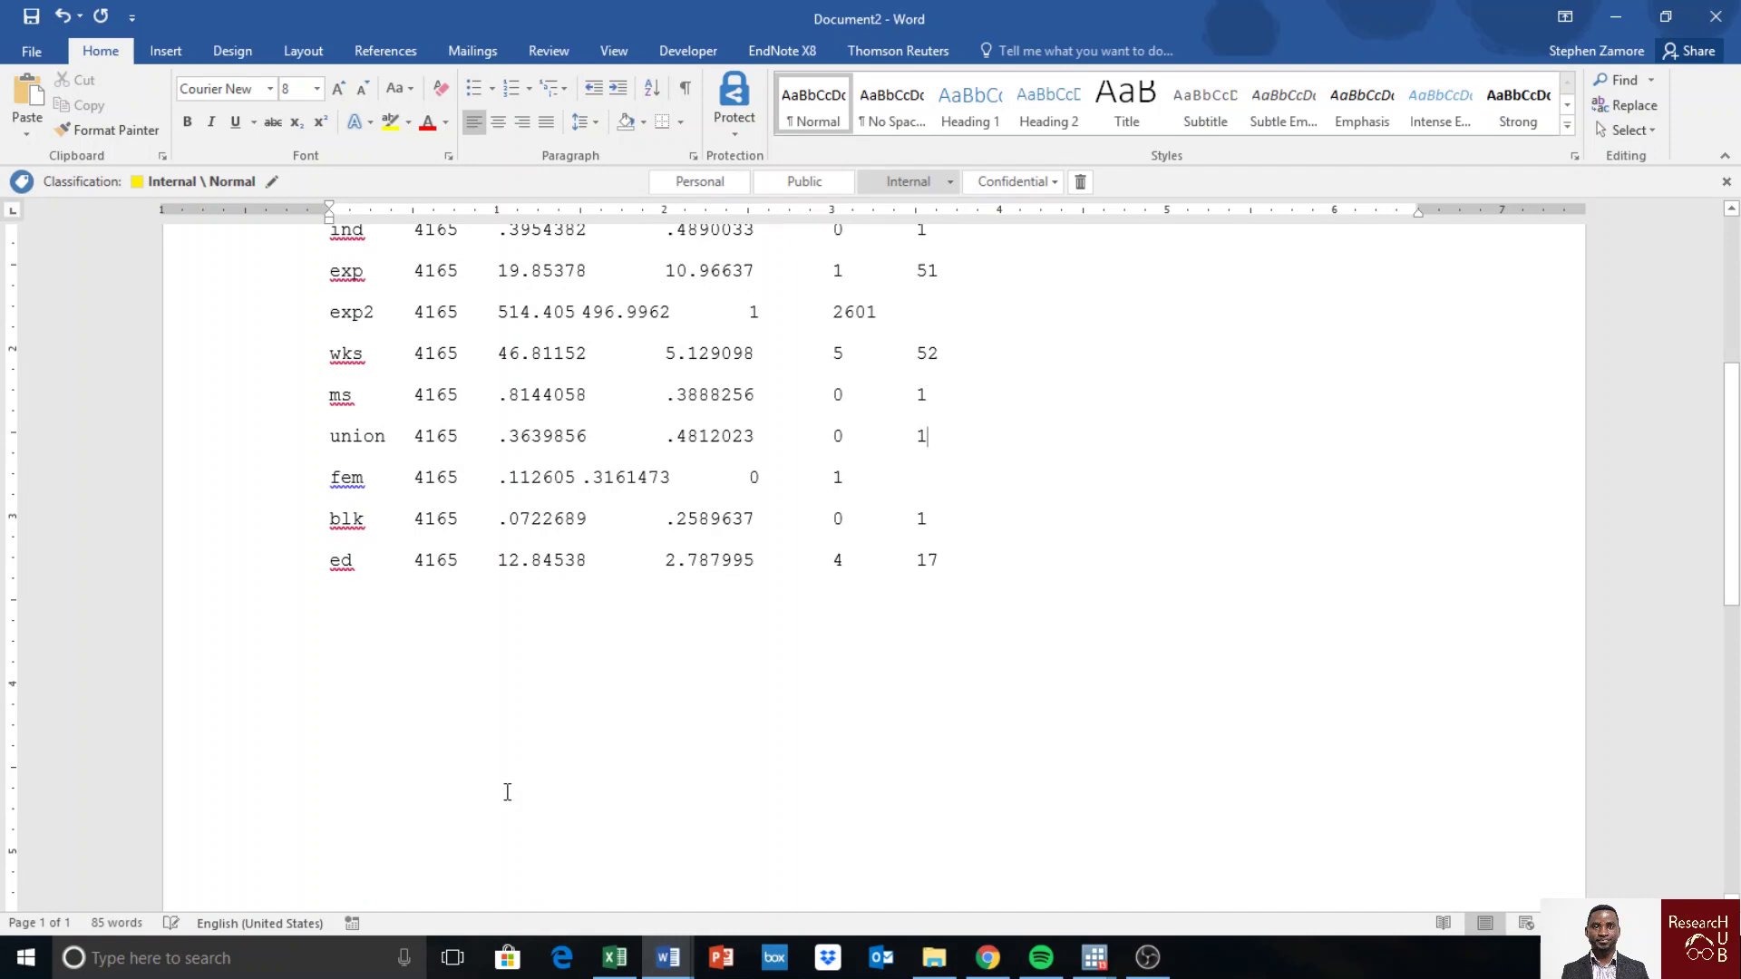
scroll(713, 730, "up", 4)
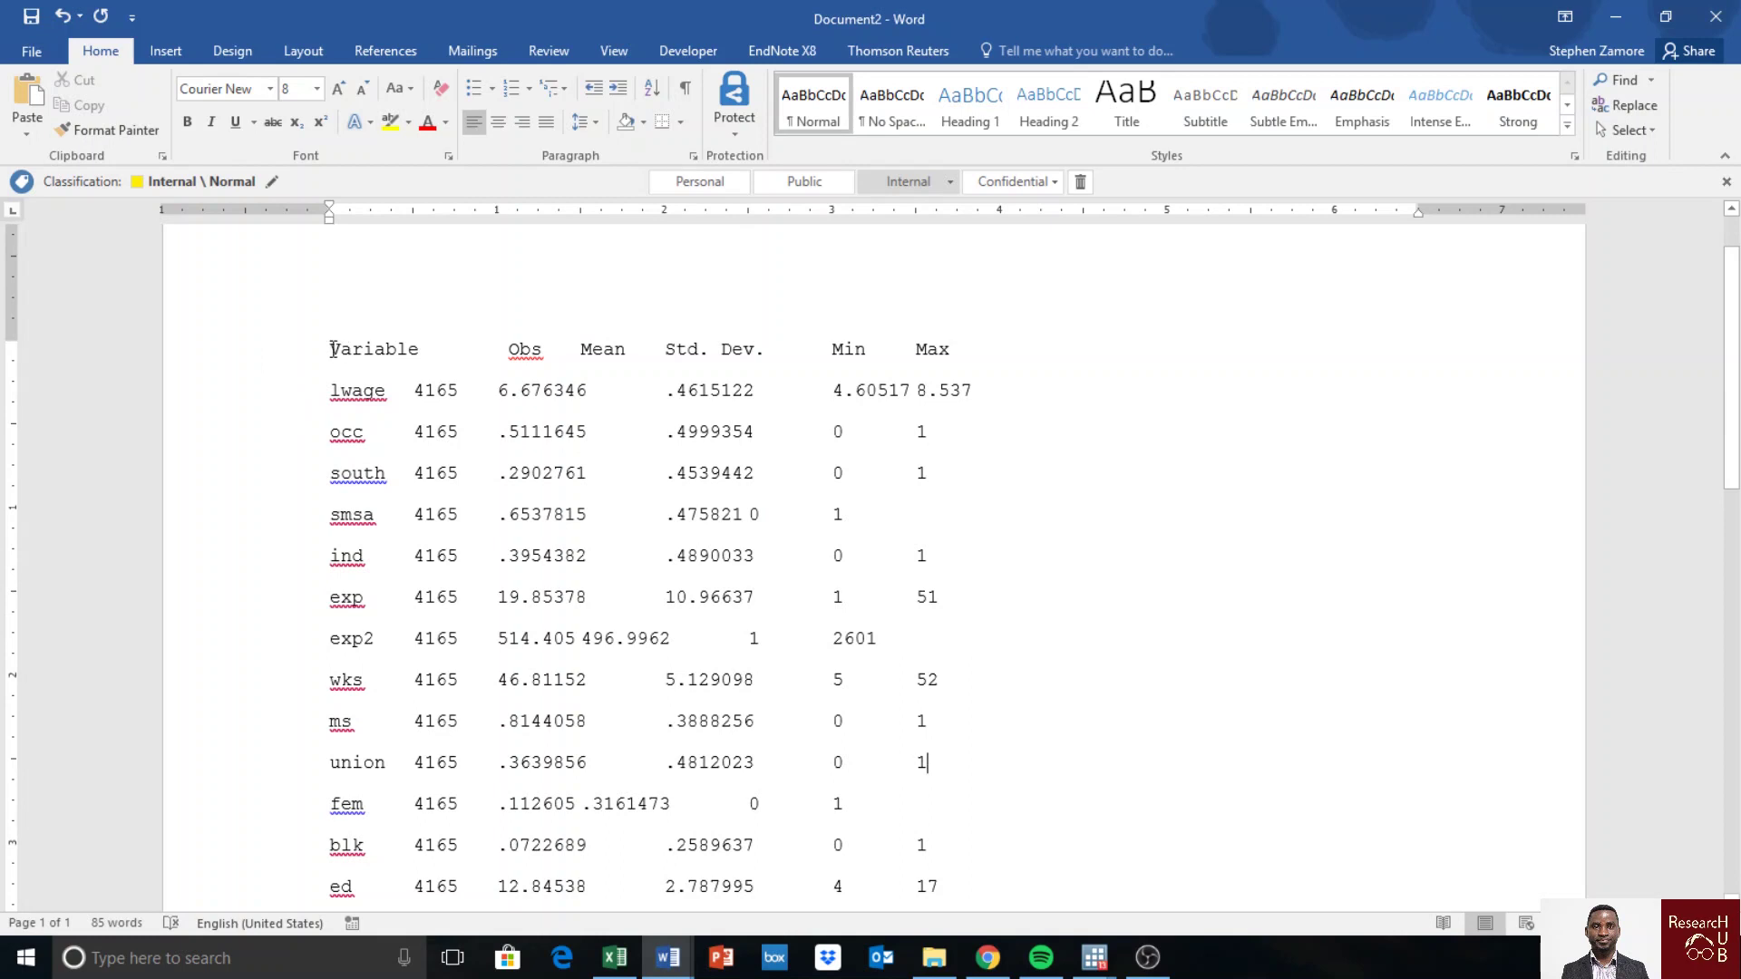
Step: Convert the selected statistics text into a table with 6 columns
left_click_drag(331, 349, 958, 764)
left_click(165, 54)
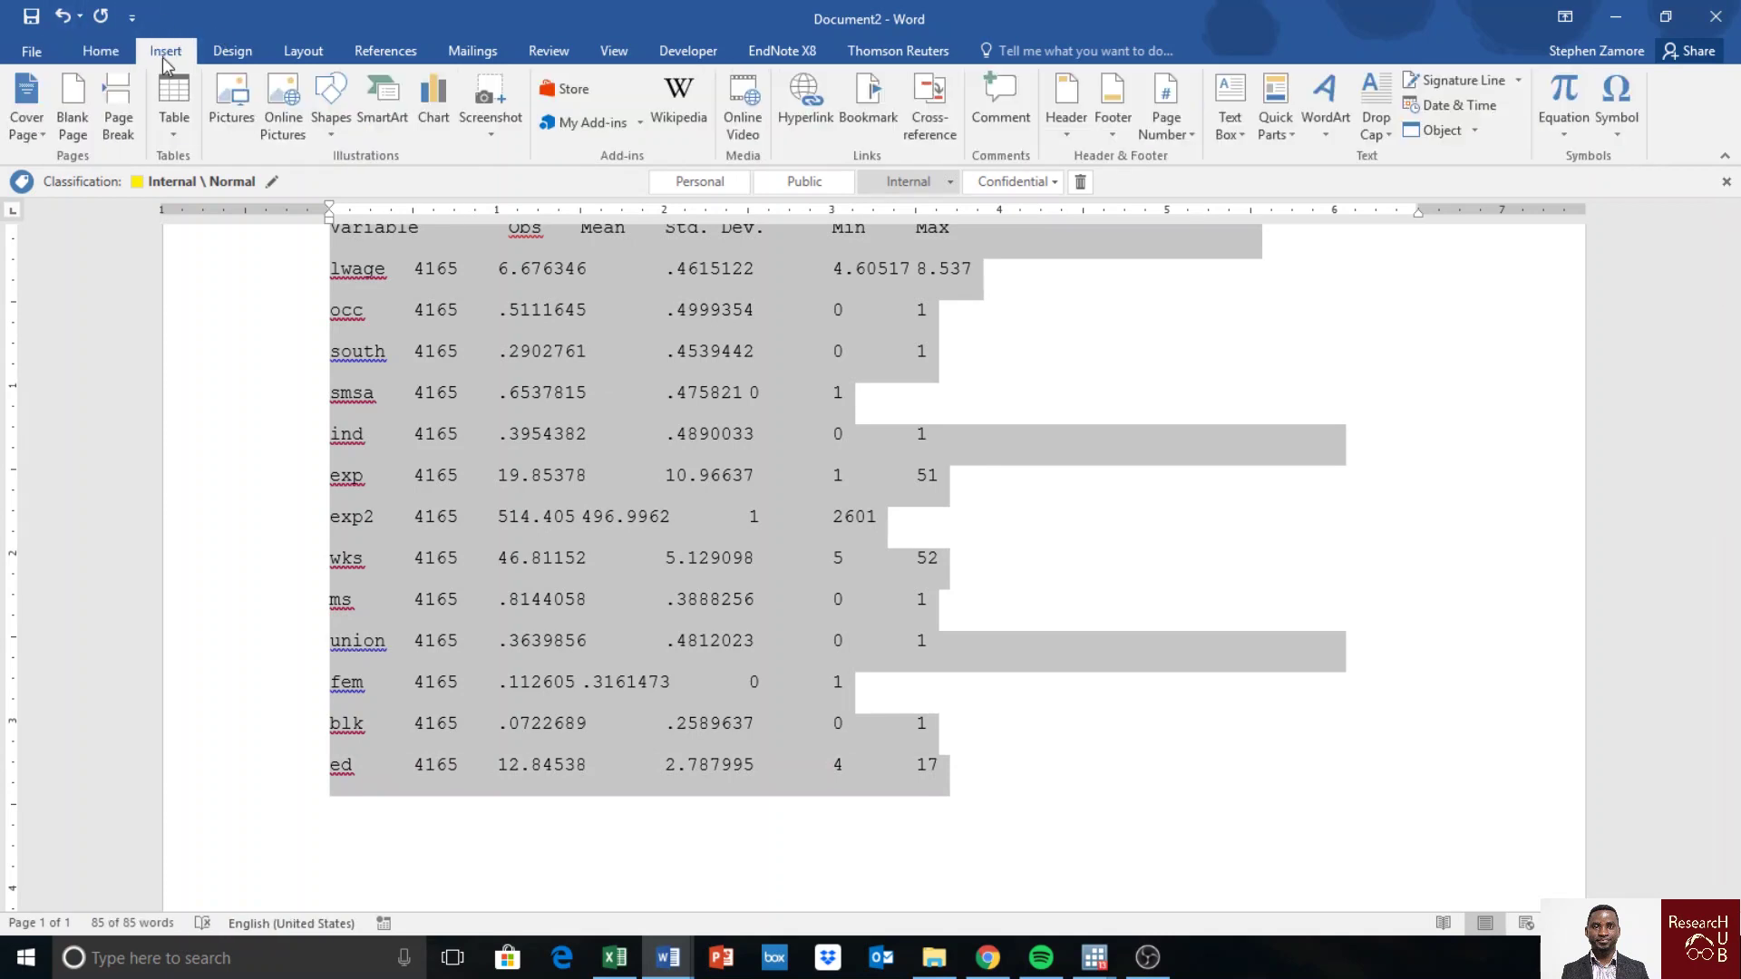
left_click(174, 114)
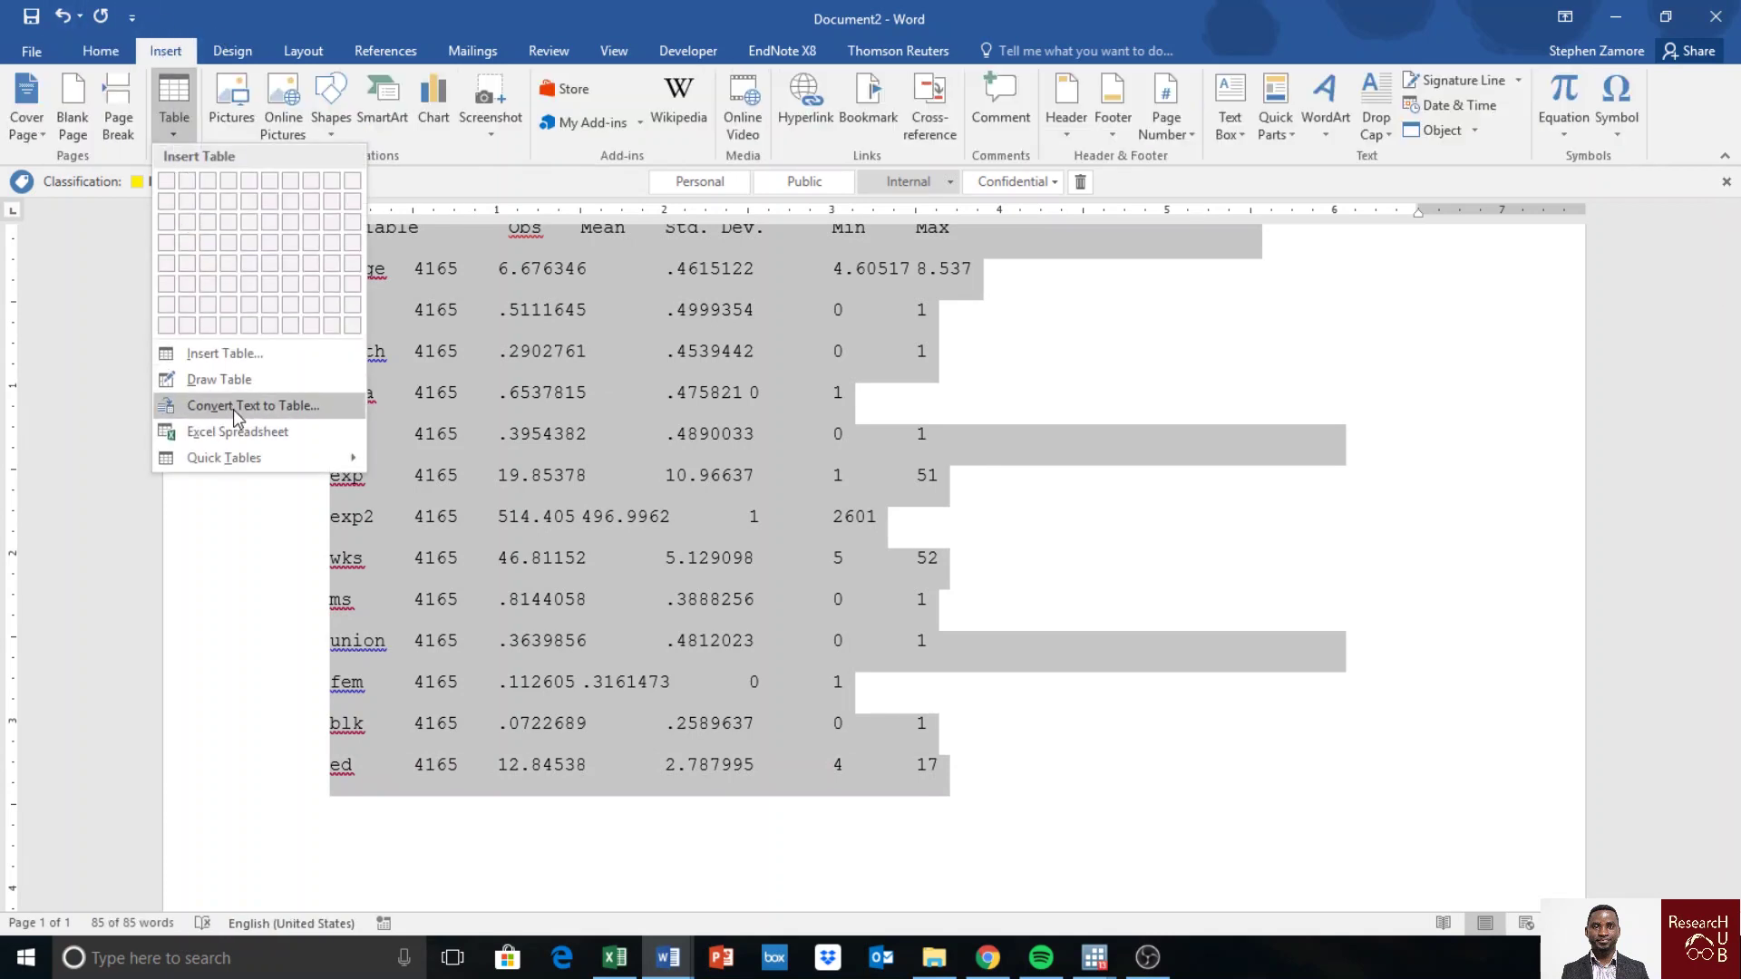
left_click(288, 415)
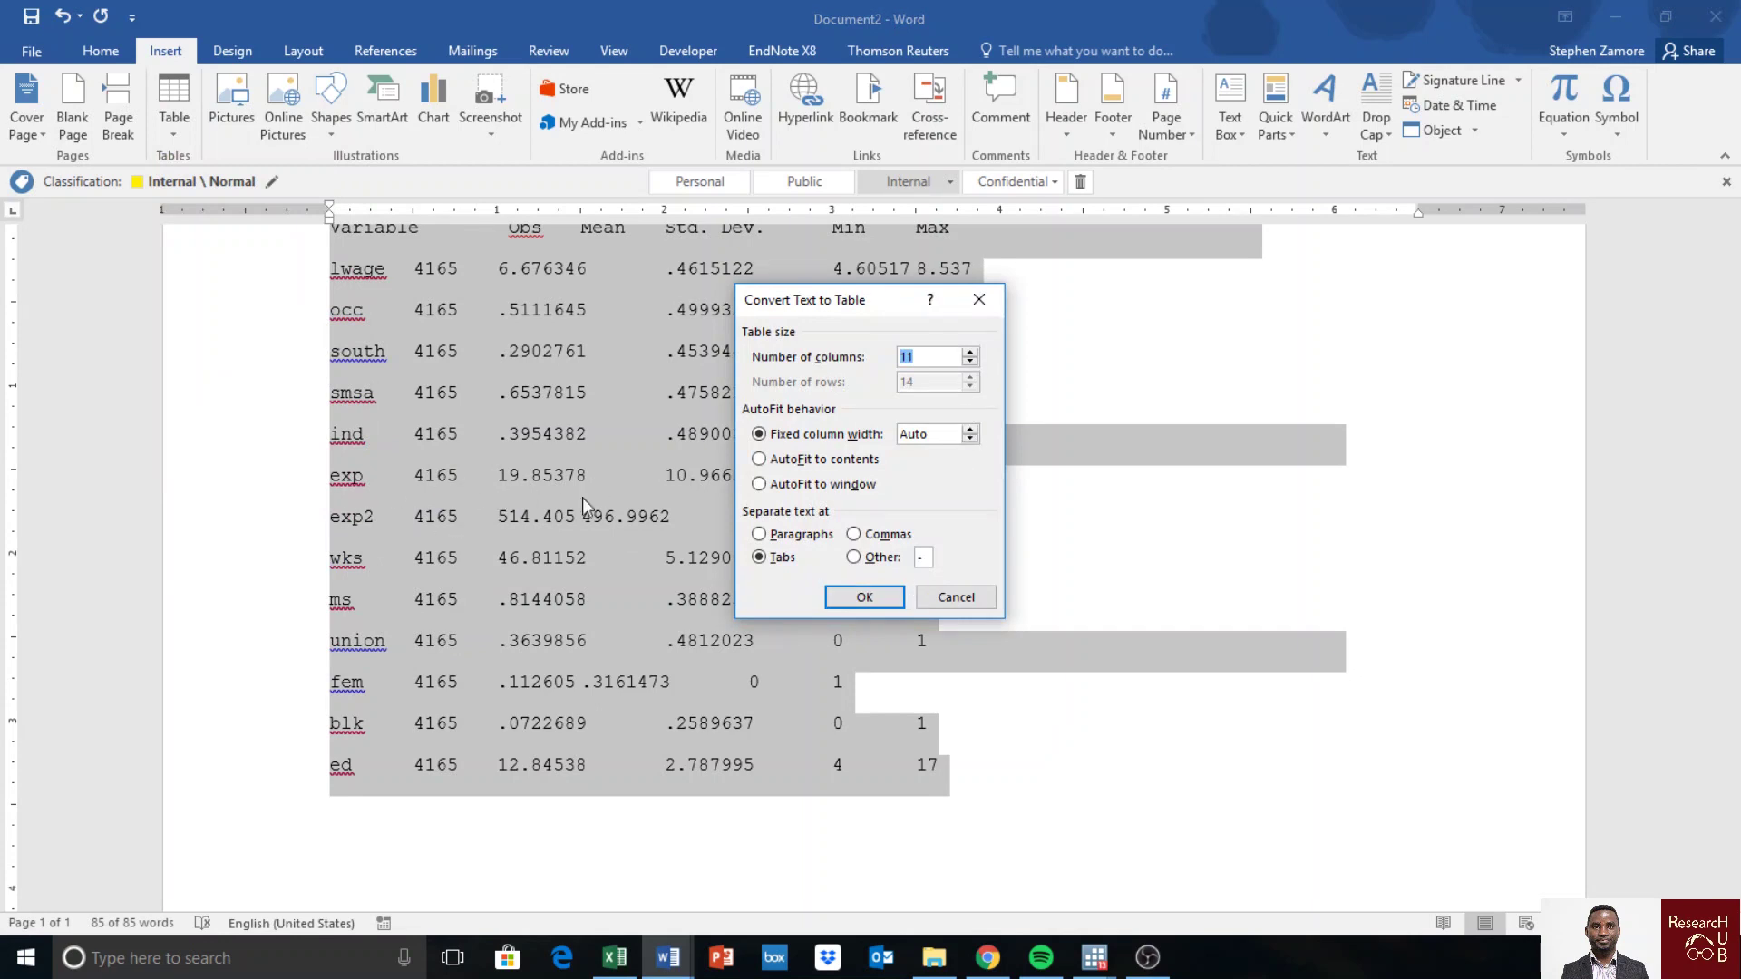
left_click(970, 362)
left_click(970, 363)
left_click(970, 363)
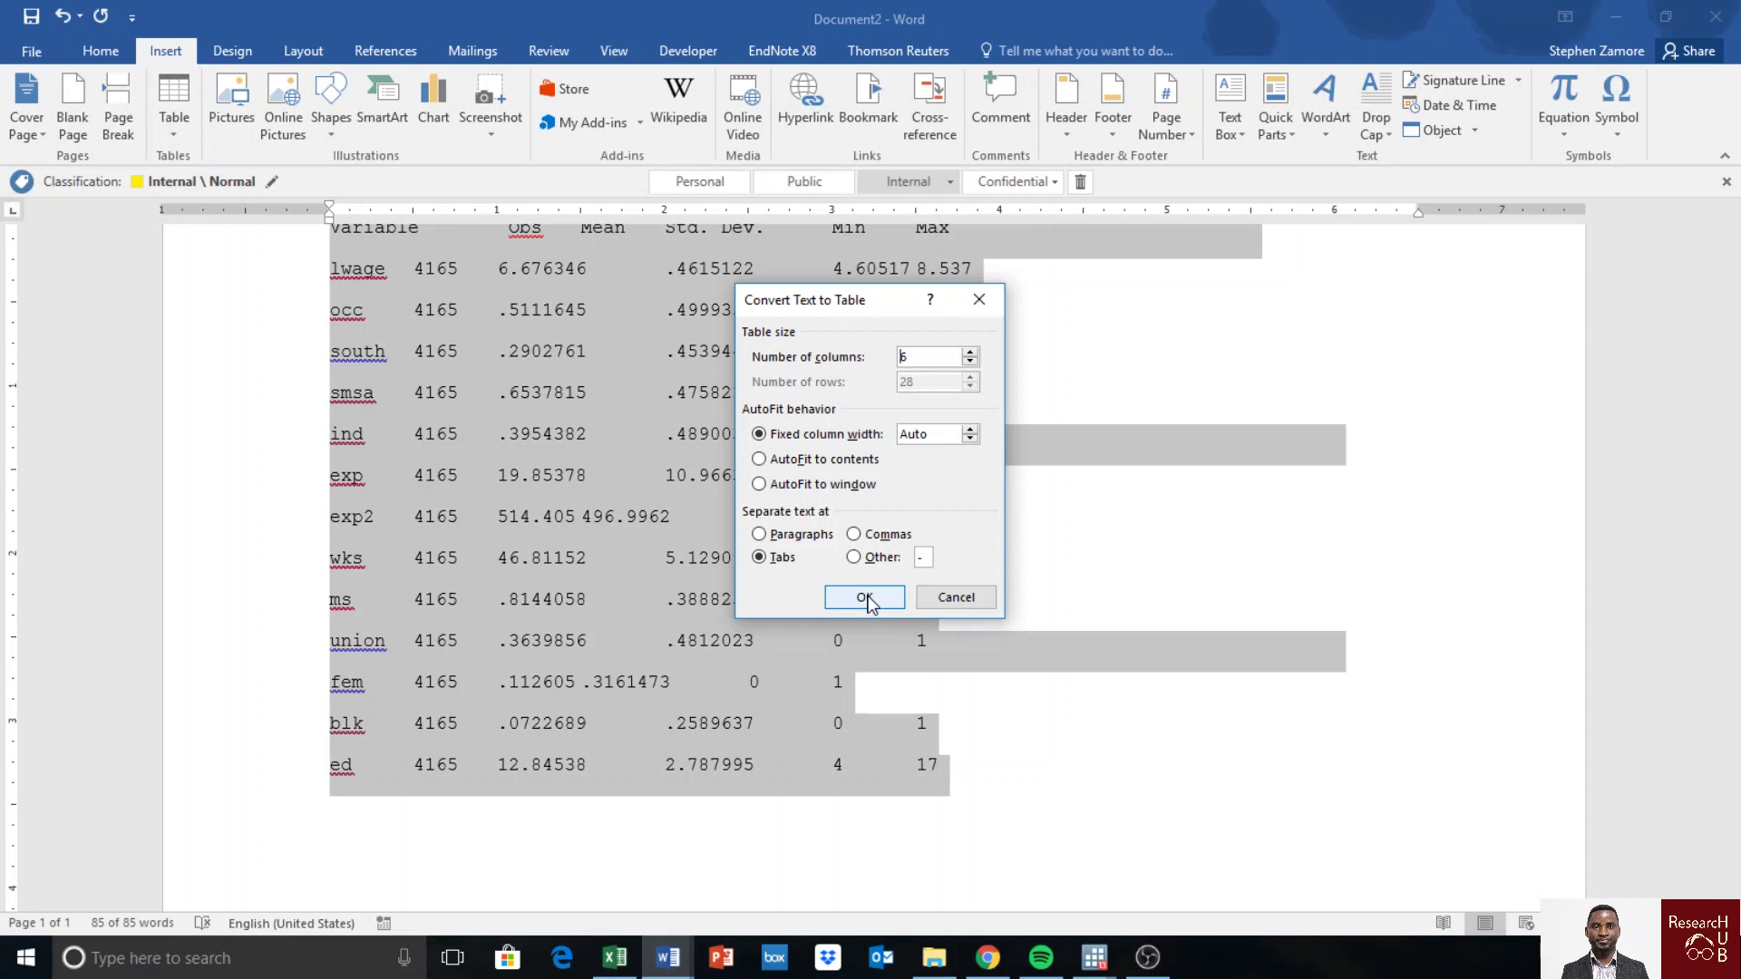
left_click(864, 597)
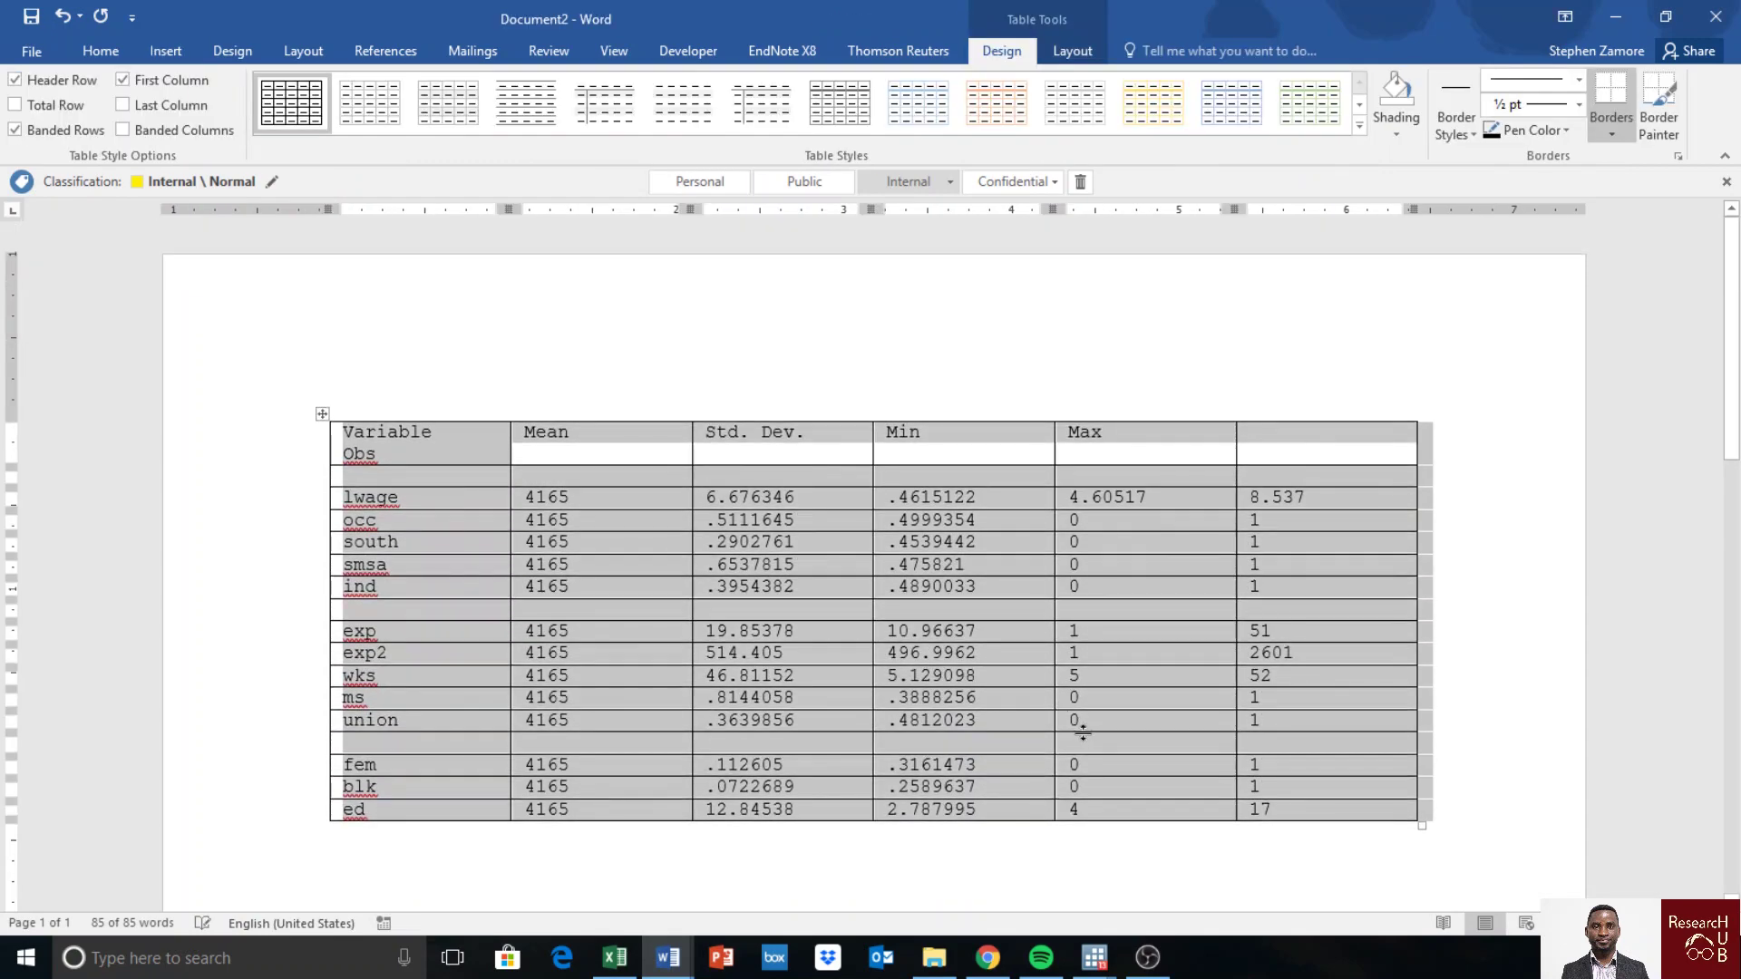
Step: Check the new table's exp and ms row cells for alignment
left_click(562, 646)
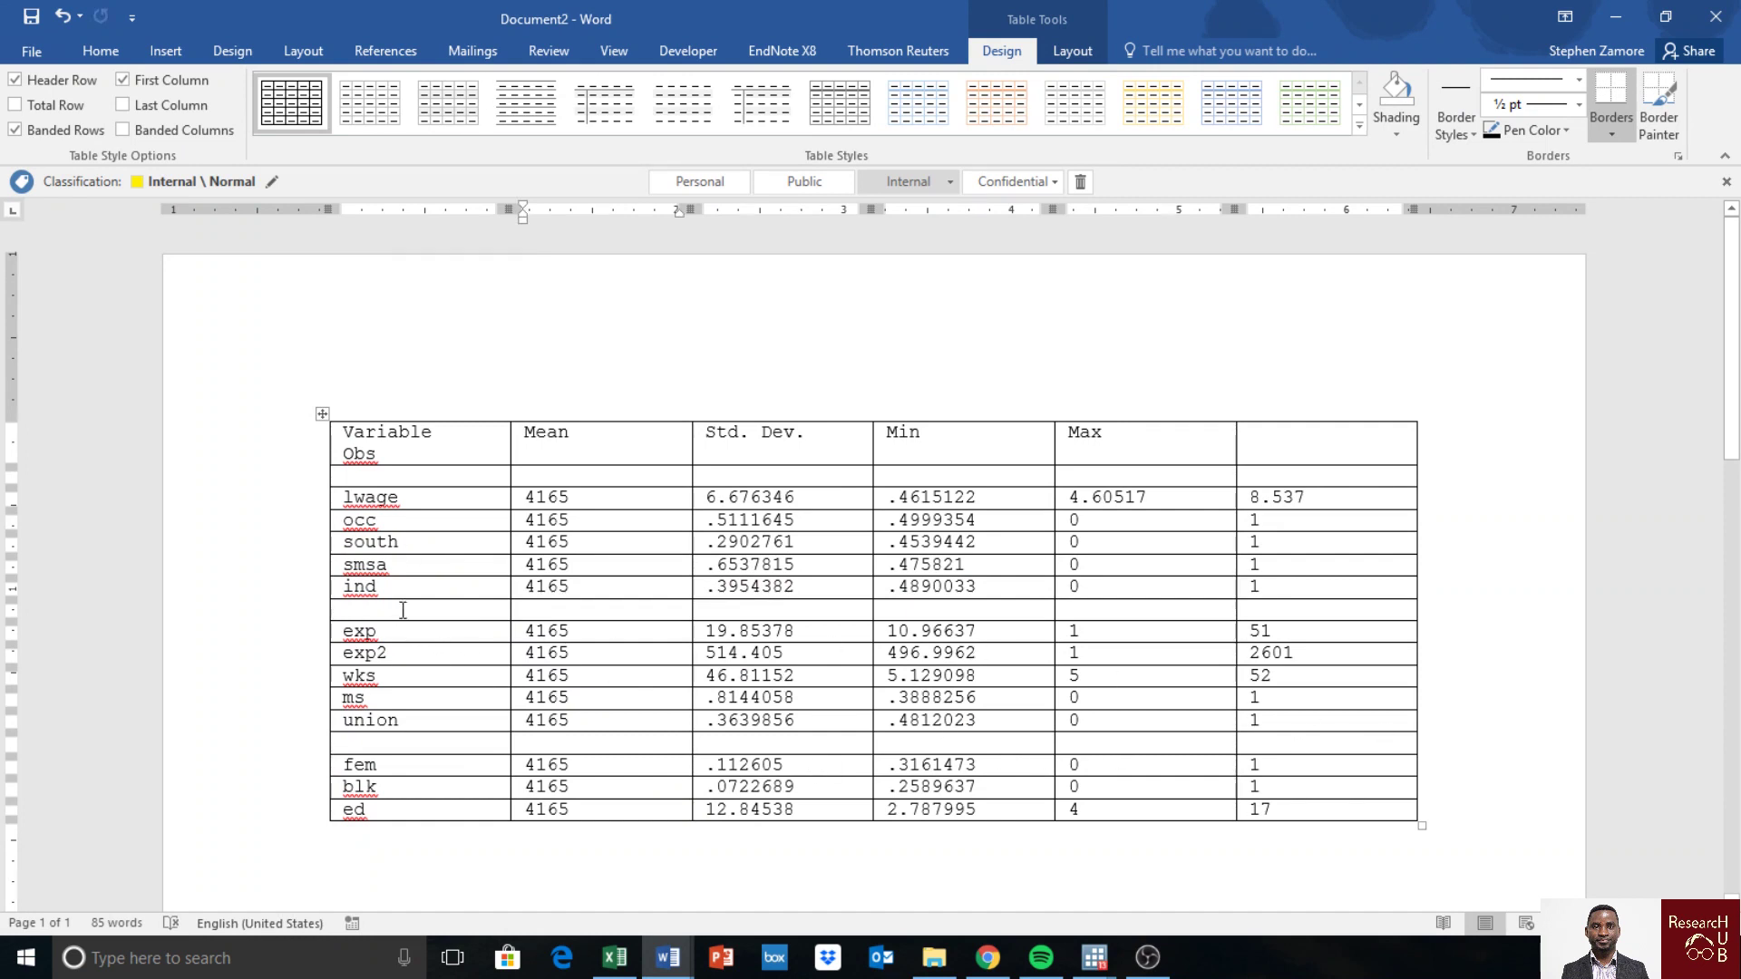
left_click_drag(403, 609, 589, 633)
left_click(679, 705)
scroll(1185, 699, "down", 3)
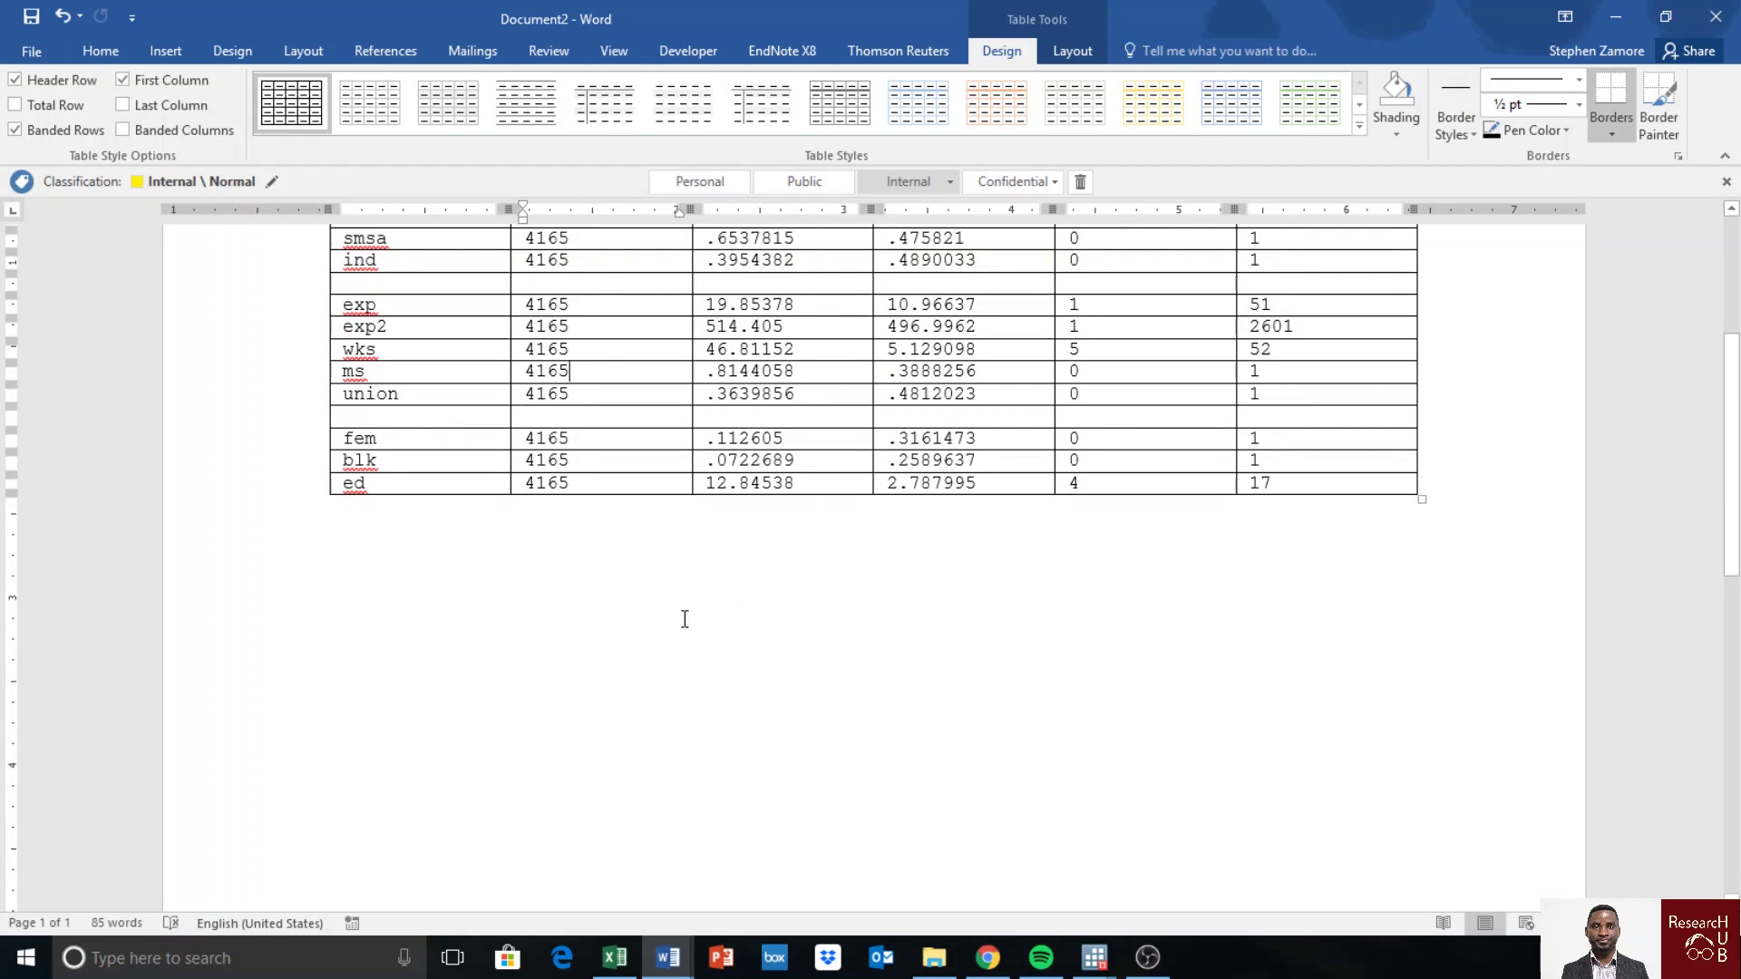
scroll(761, 655, "up", 3)
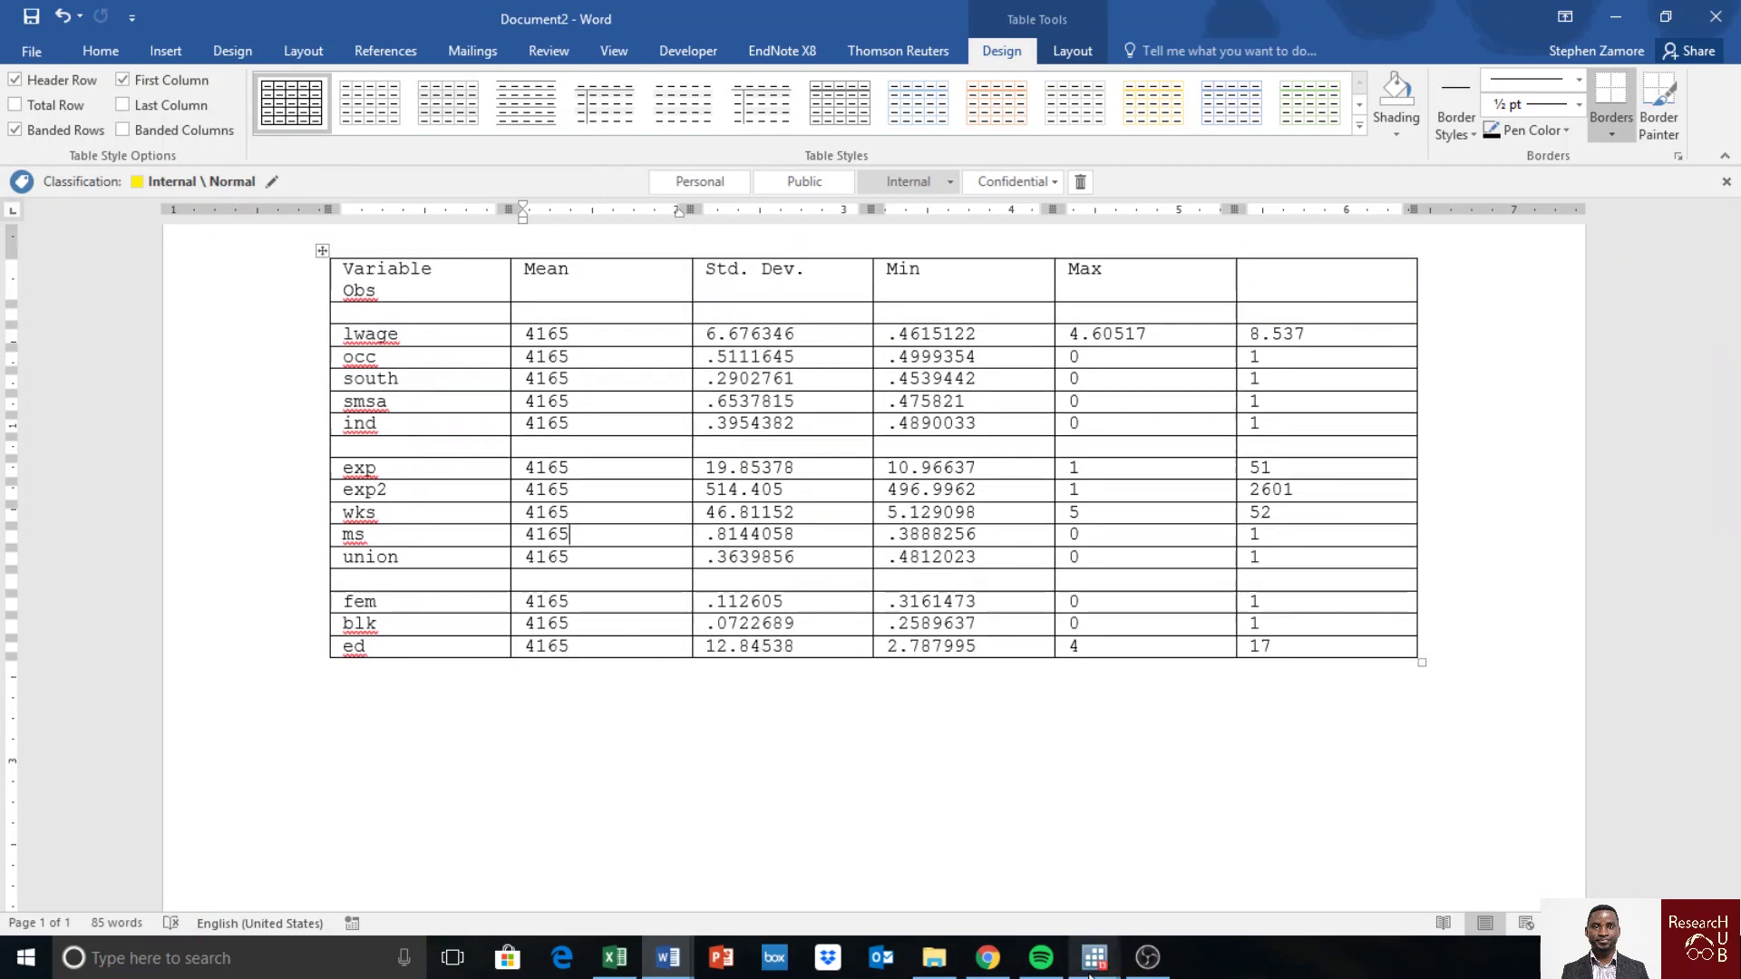
Step: Paste the statistics into Excel Book1 at A1 and copy the A1:F17 block
left_click(635, 957)
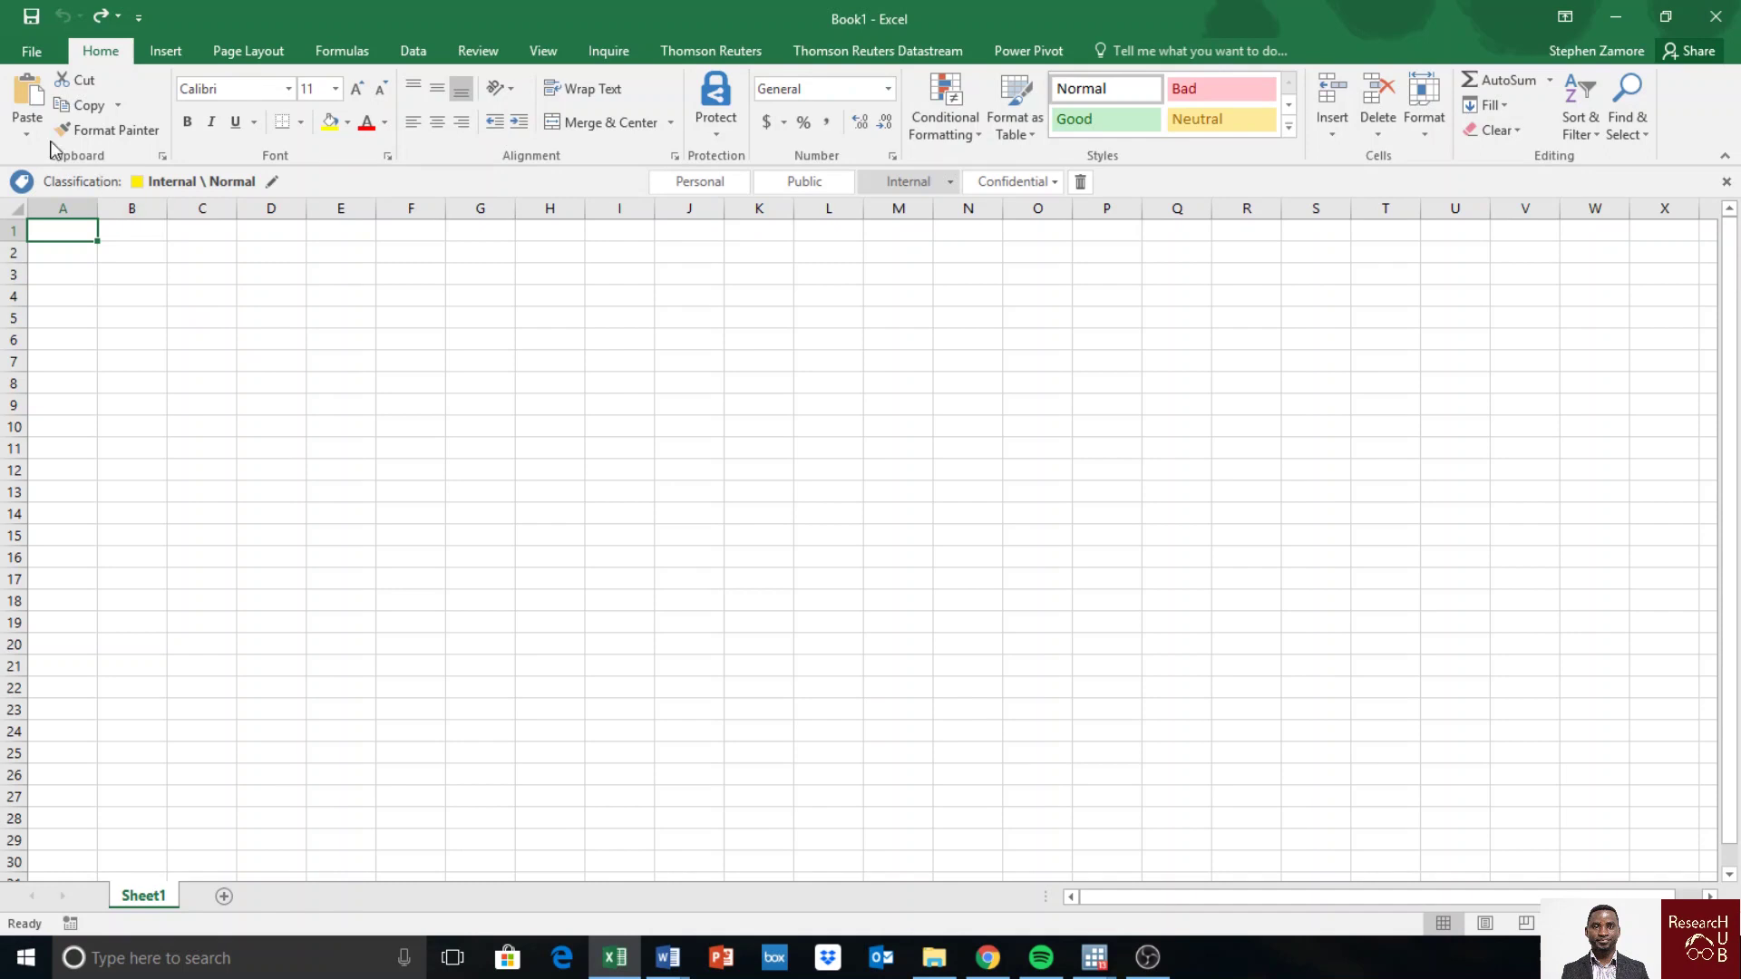
left_click(27, 93)
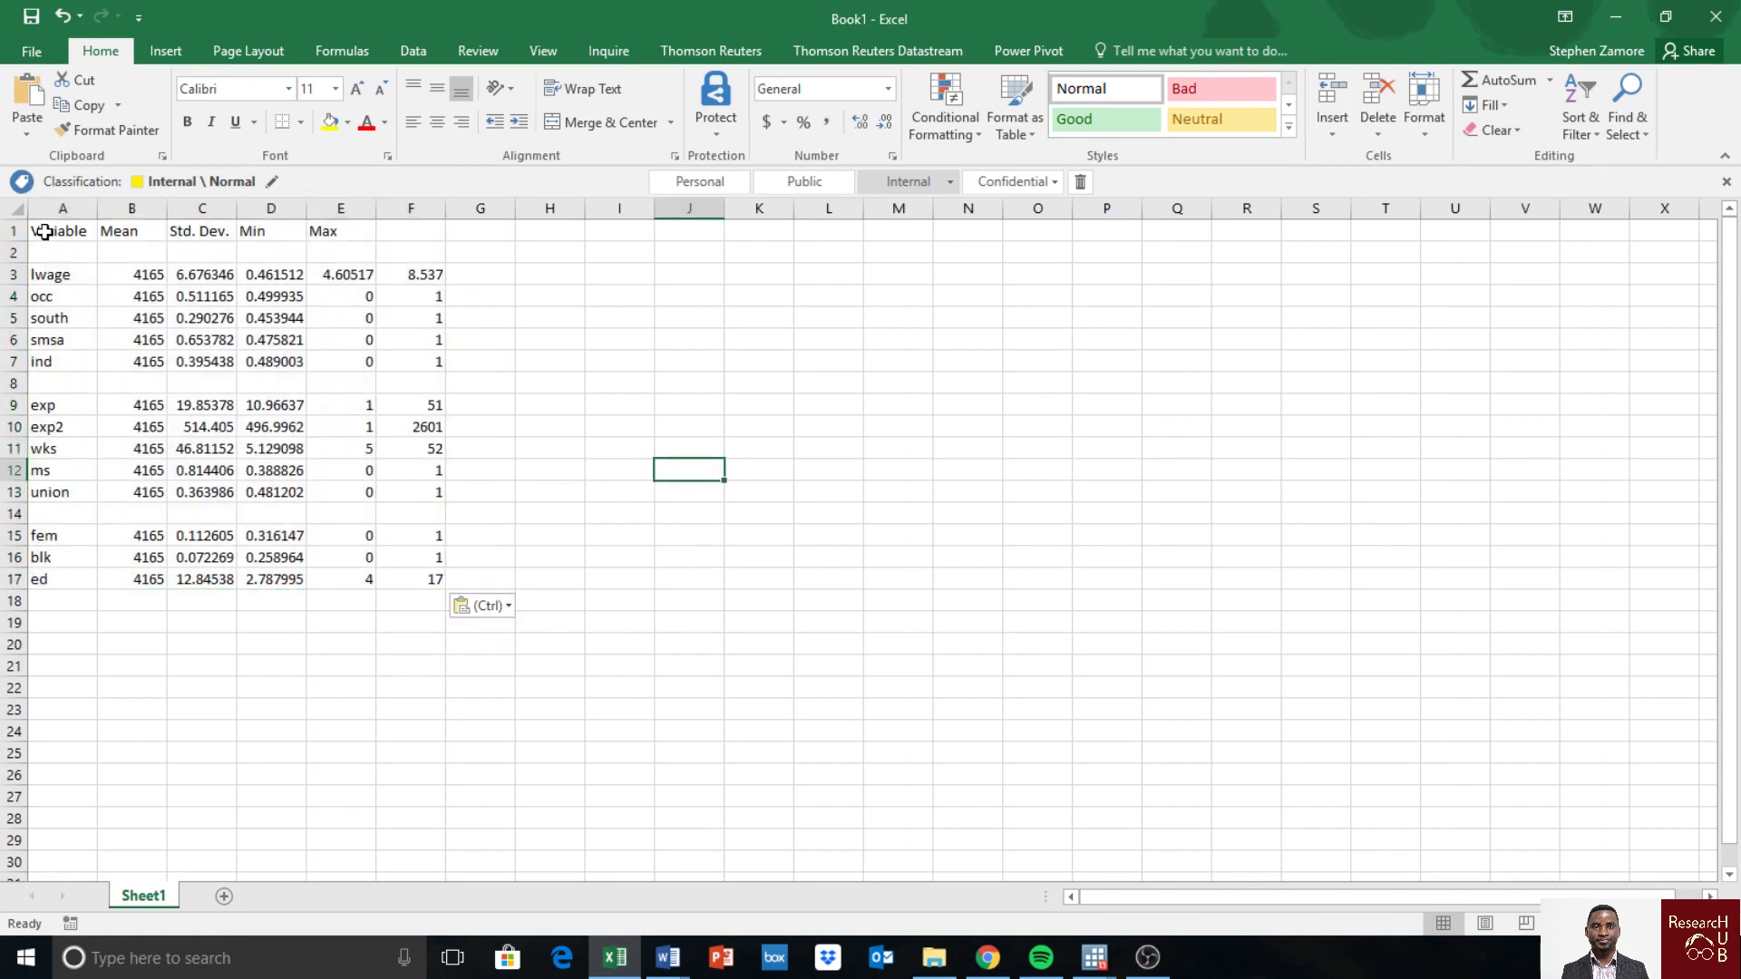
left_click_drag(44, 232, 431, 582)
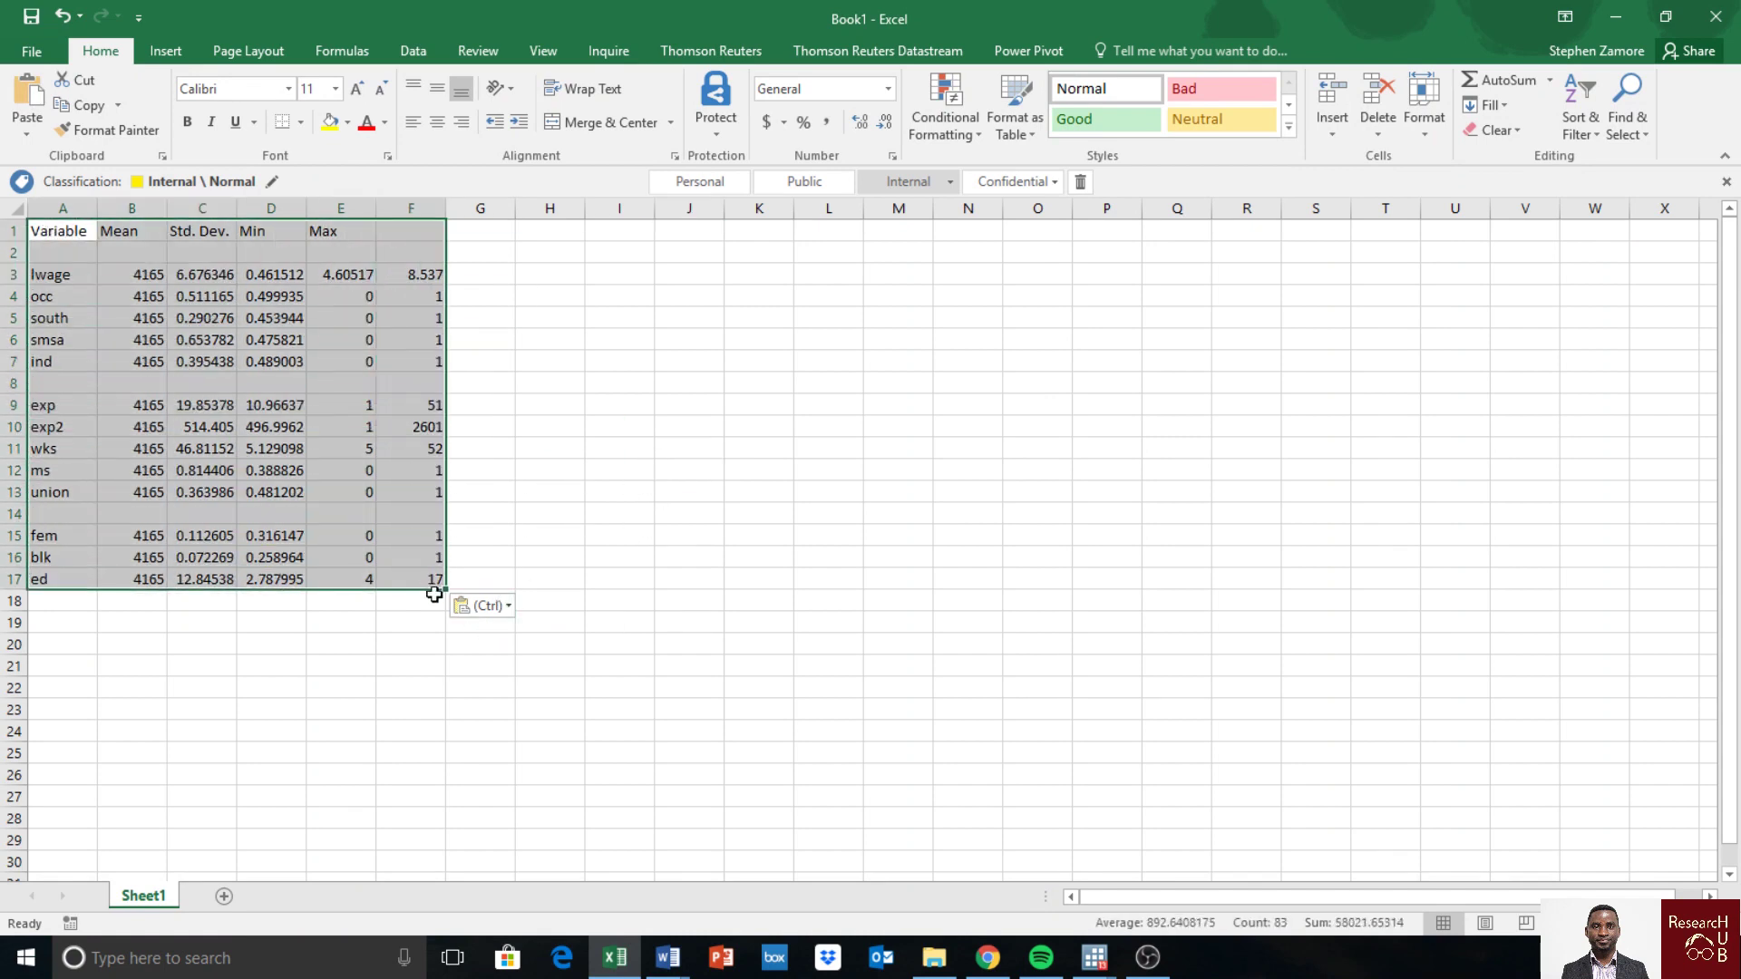
right_click(288, 550)
left_click(351, 56)
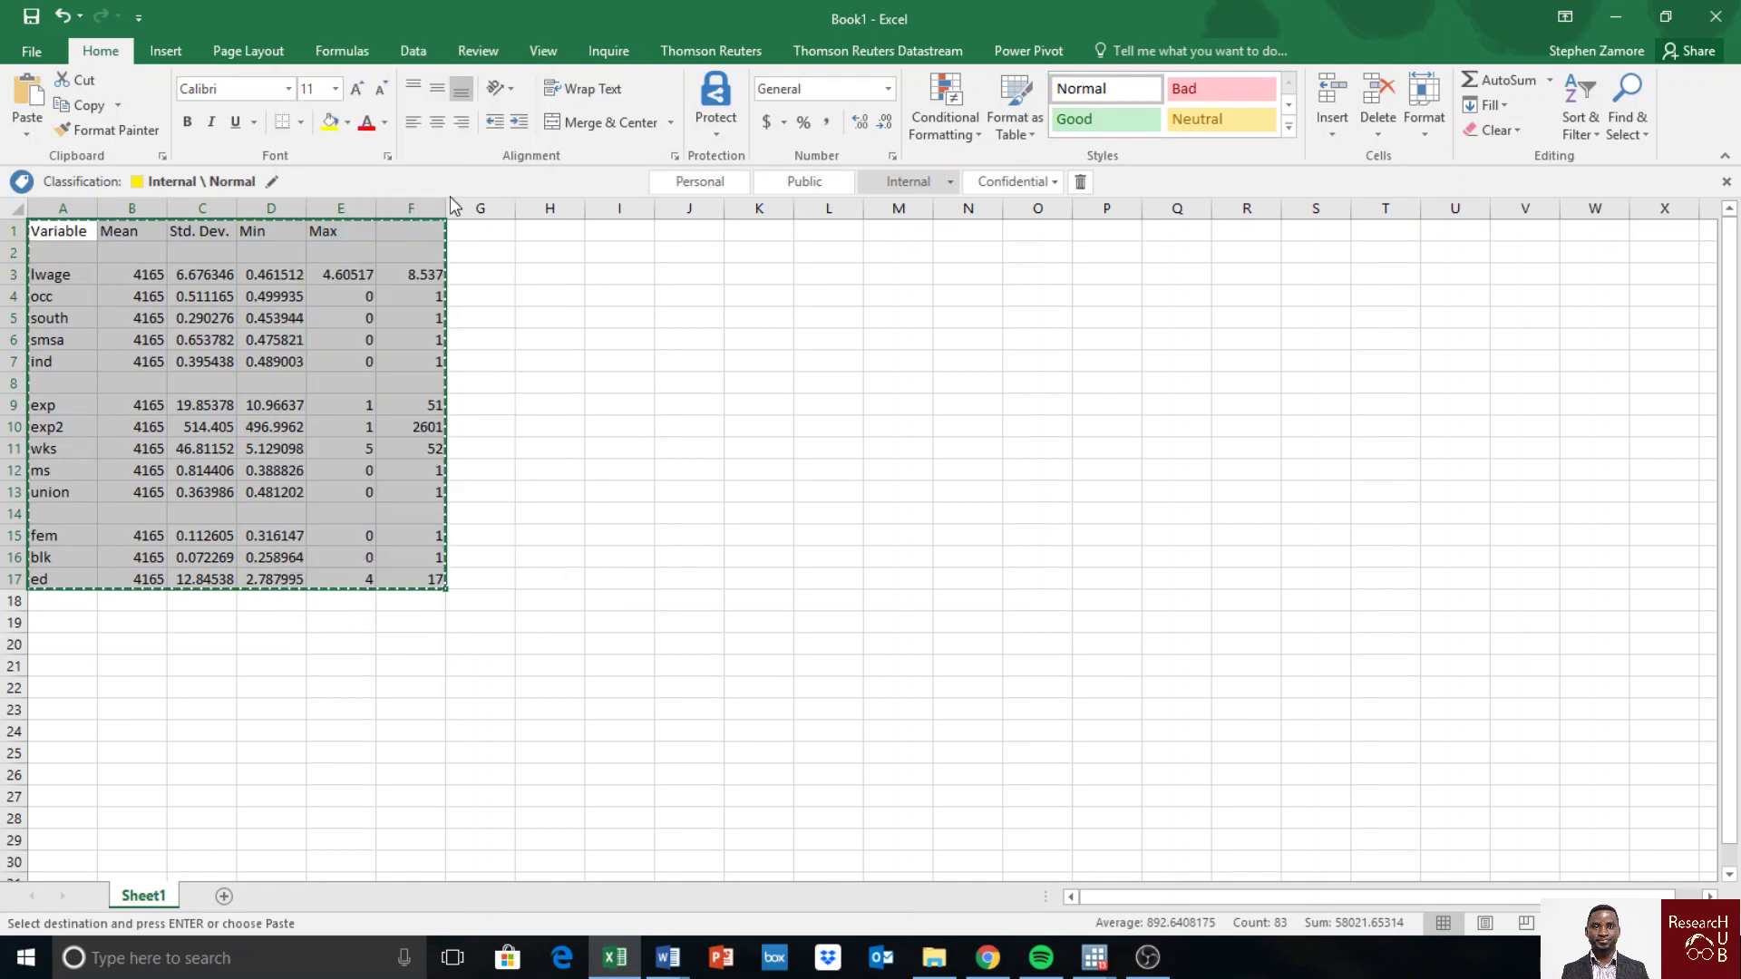
Step: Paste the Excel statistics table below the Courier table in Document2
left_click(678, 963)
left_click(771, 890)
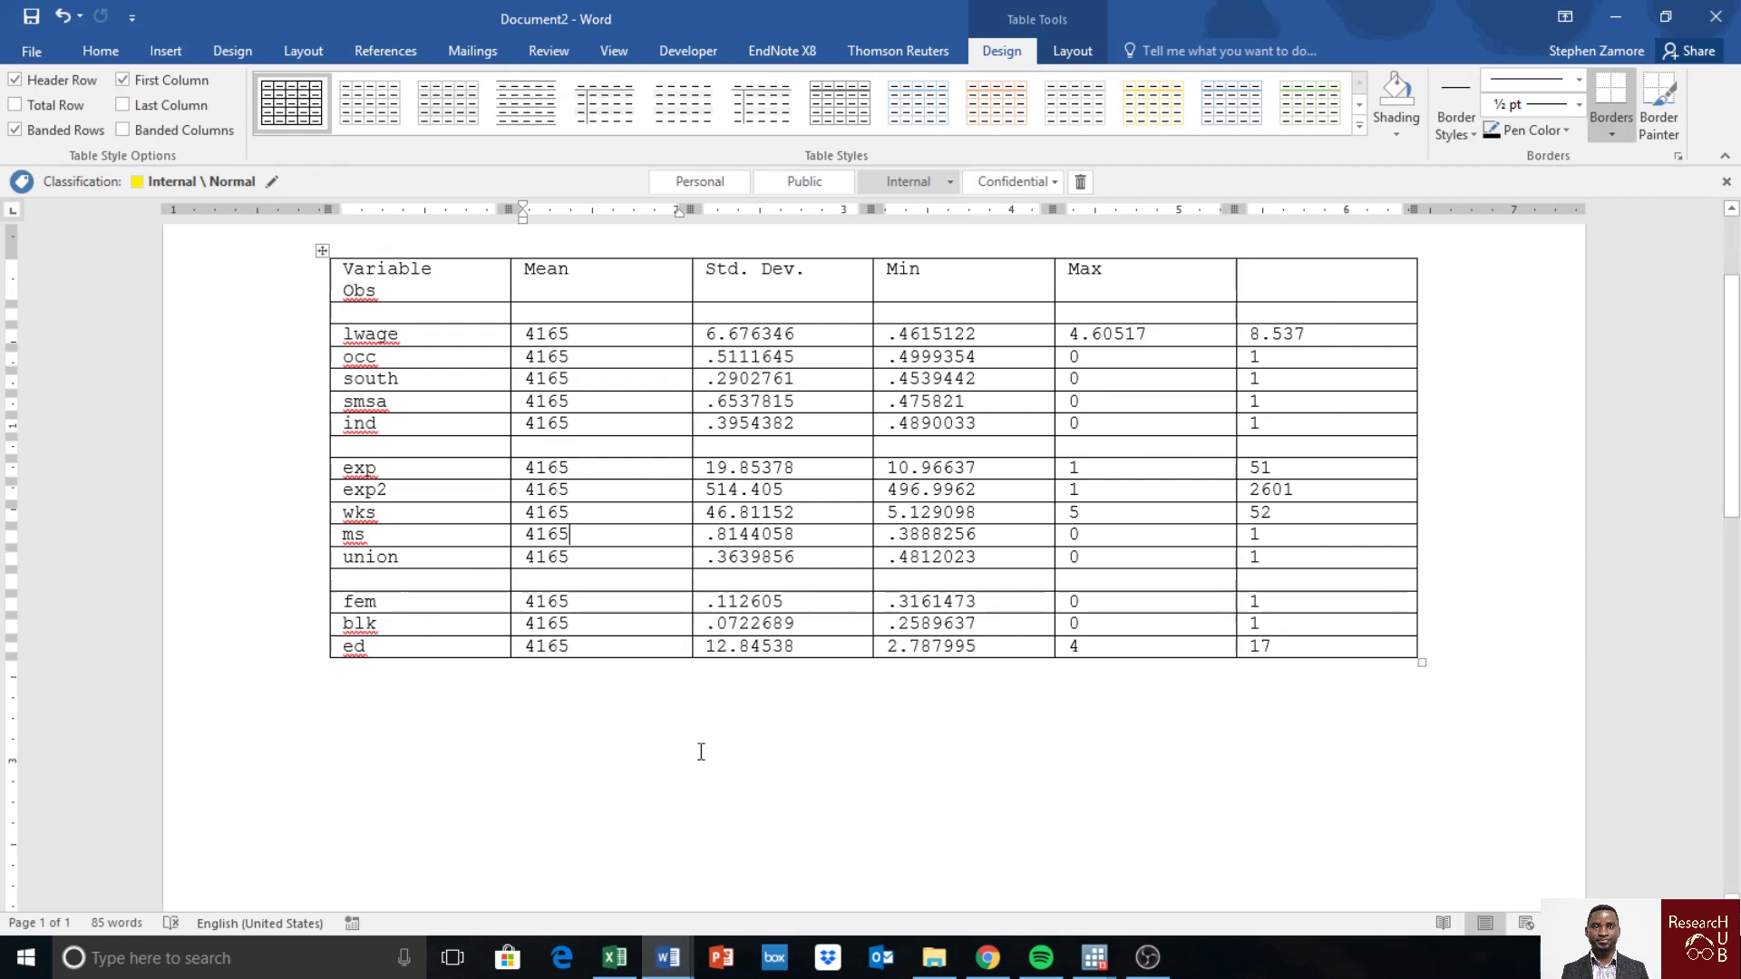
left_click(1471, 650)
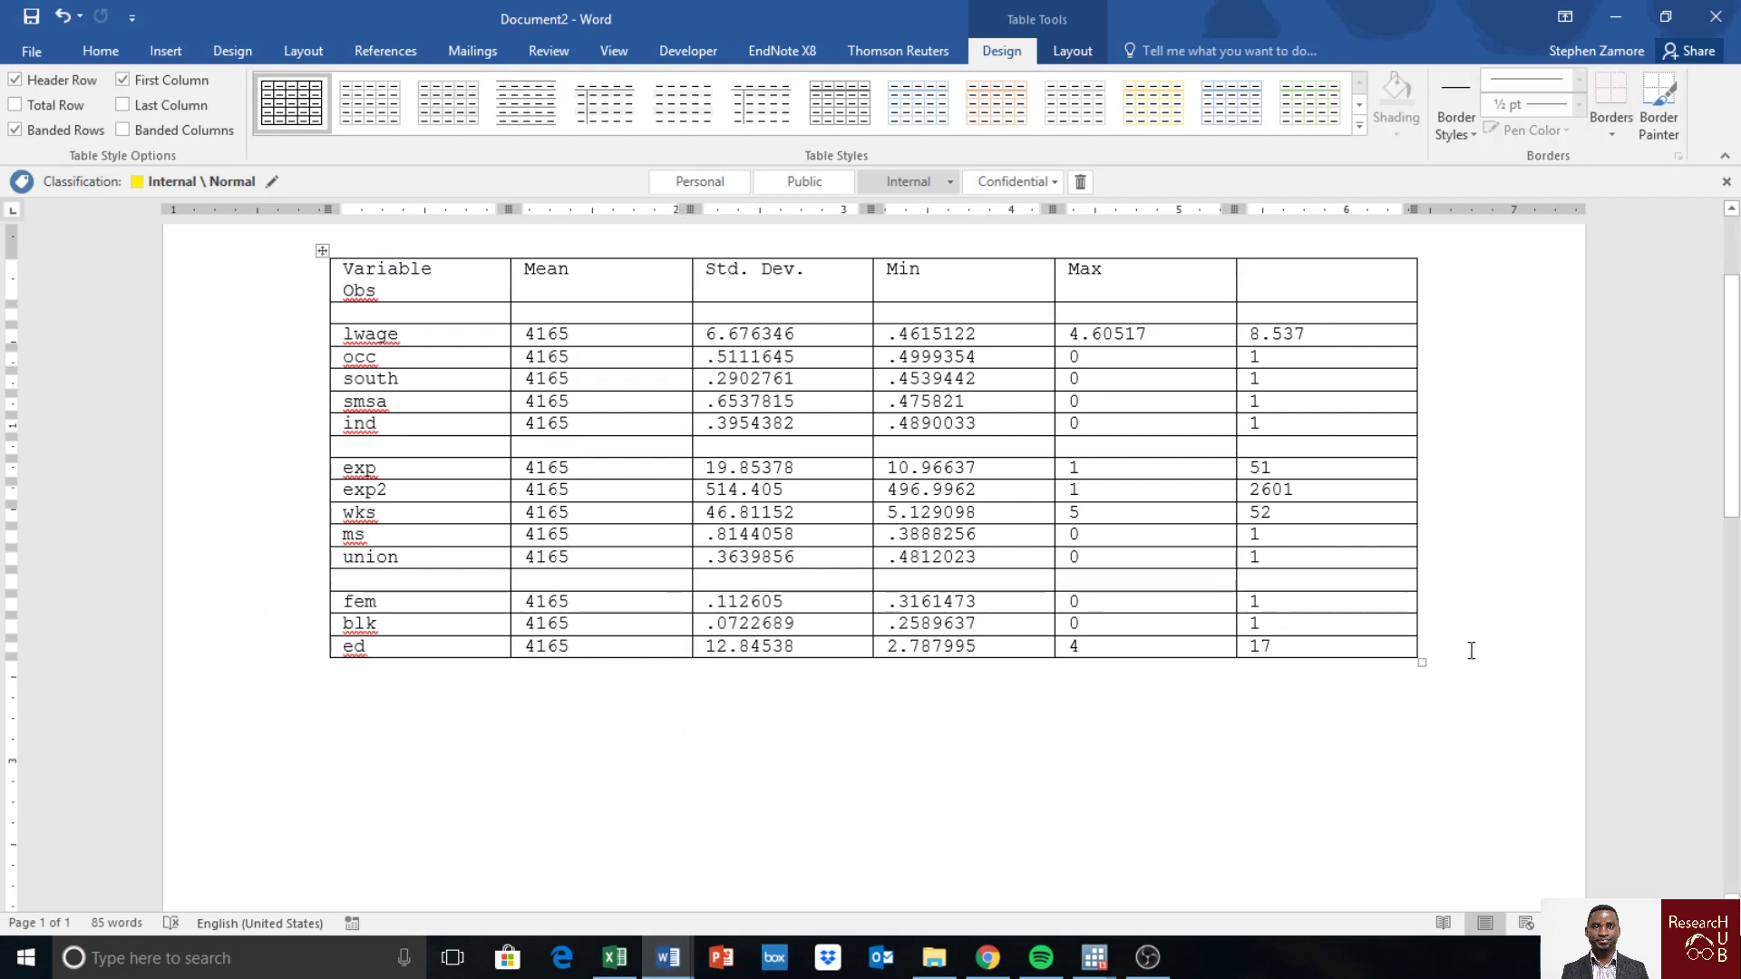
key("Return")
left_click(1287, 752)
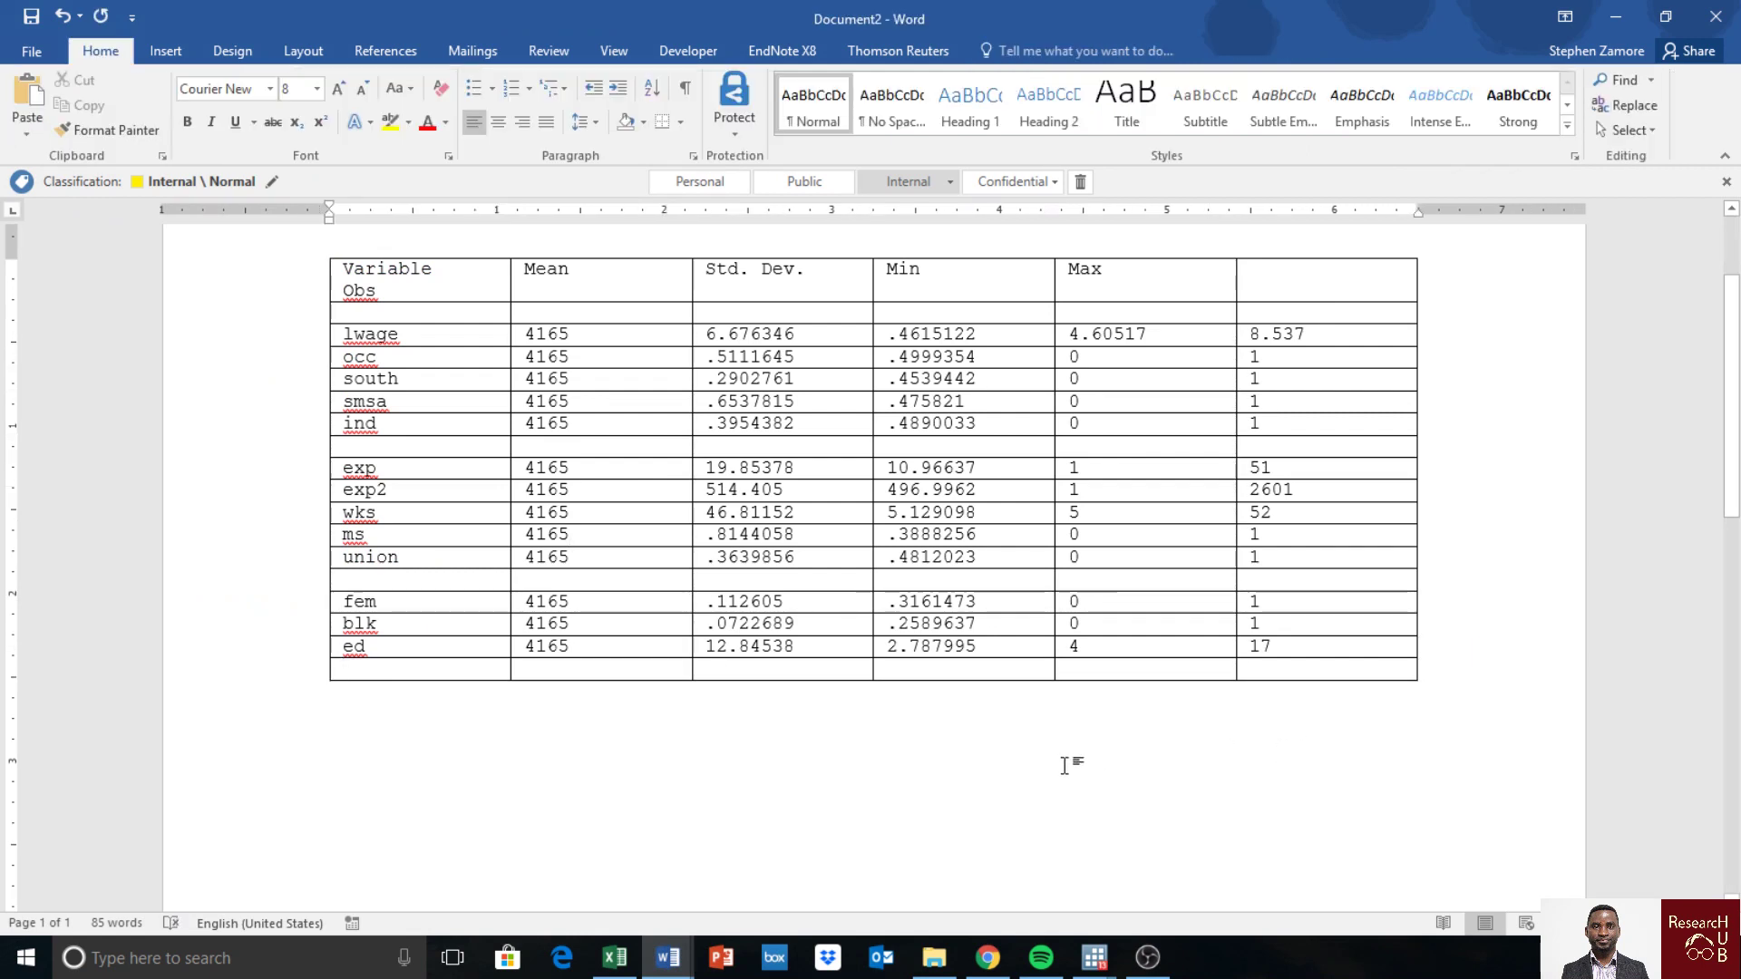
left_click(27, 95)
Step: Widen the pasted Excel table's columns by dragging its edge
scroll(886, 591, "up", 2)
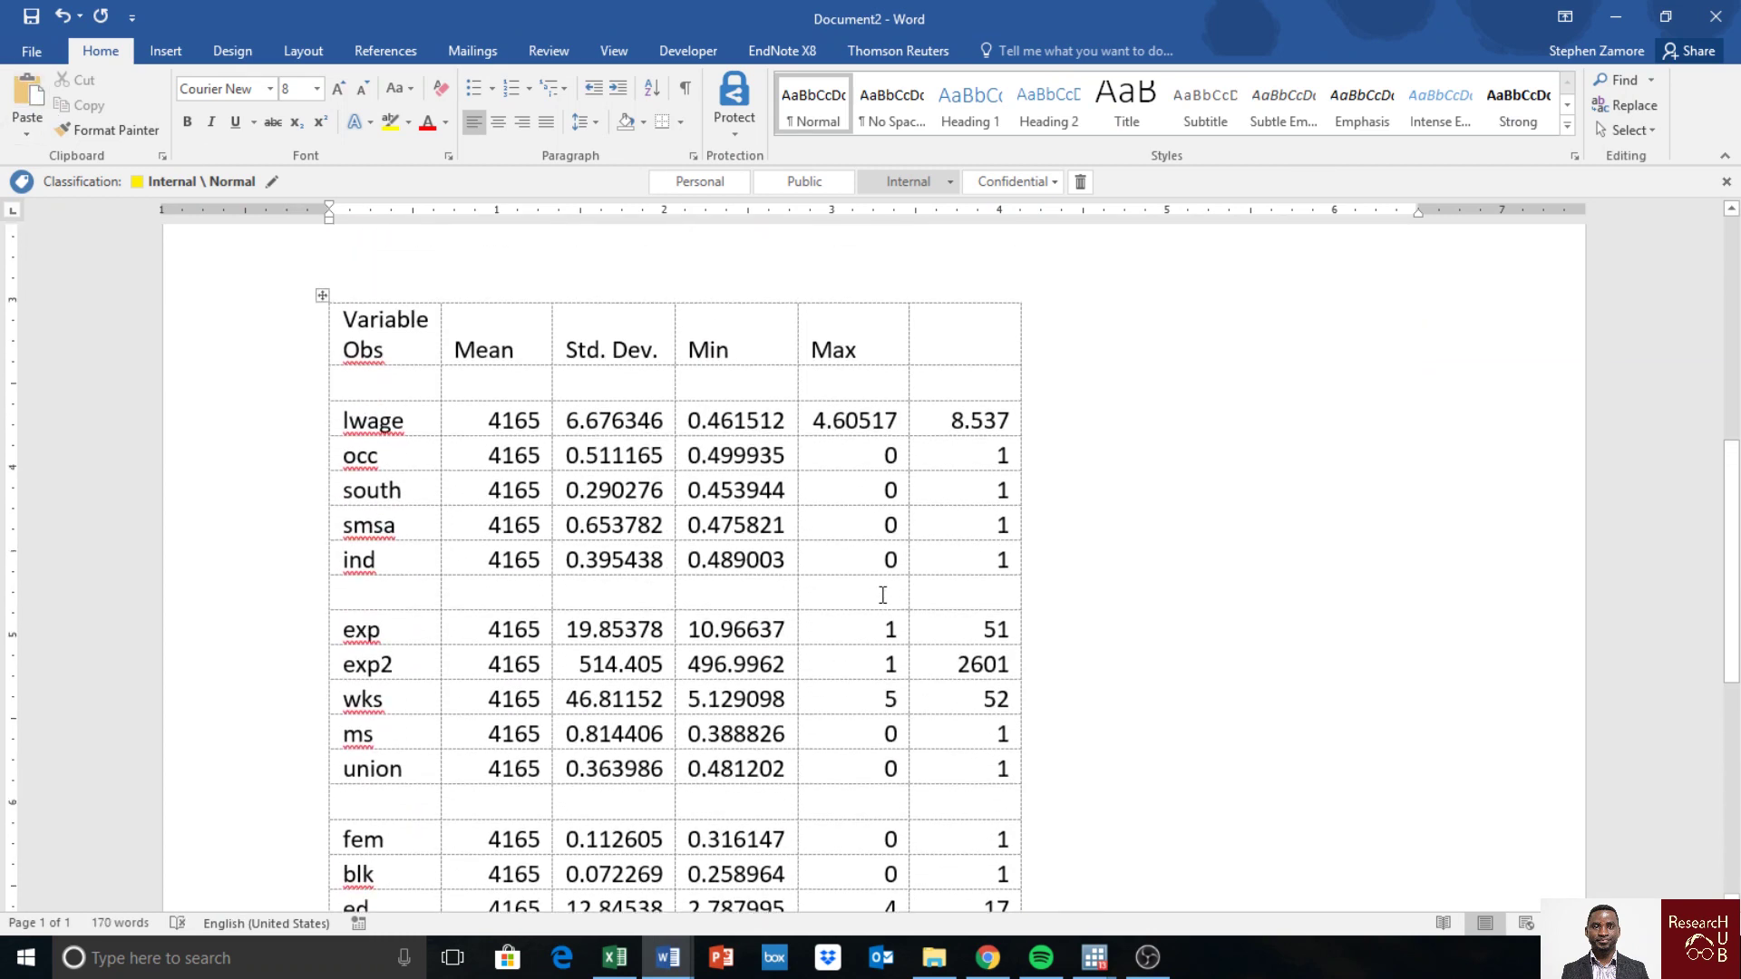
scroll(882, 595, "down", 3)
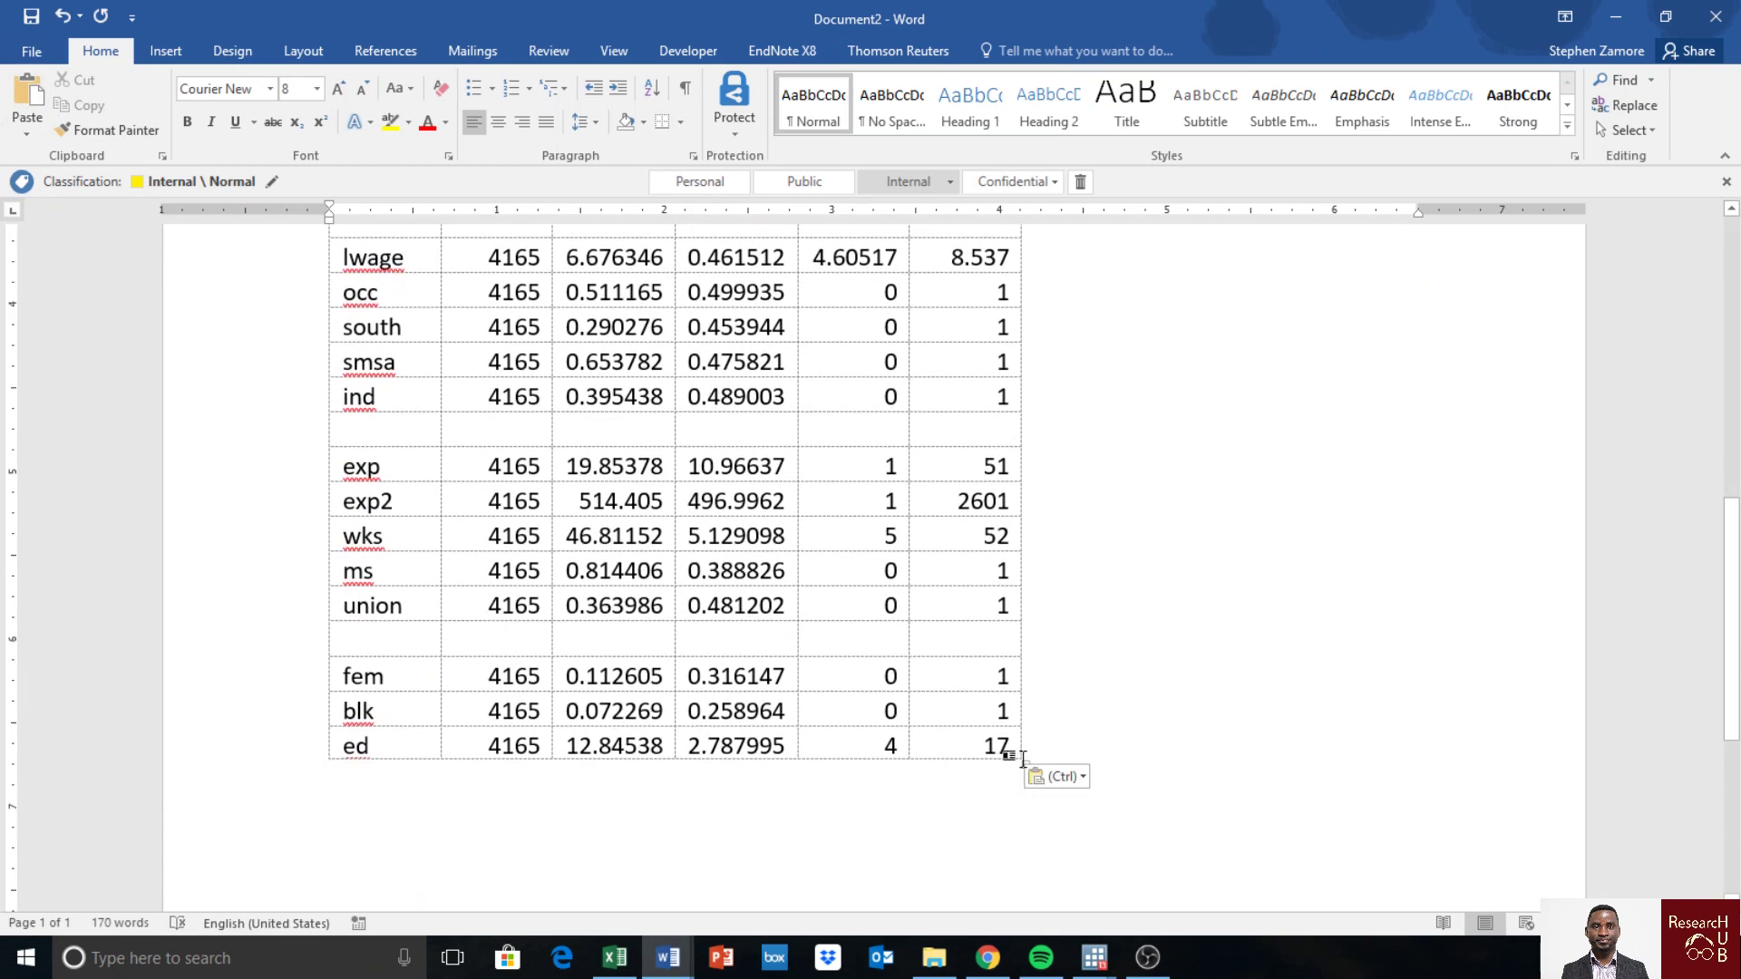
left_click_drag(1034, 762, 1320, 773)
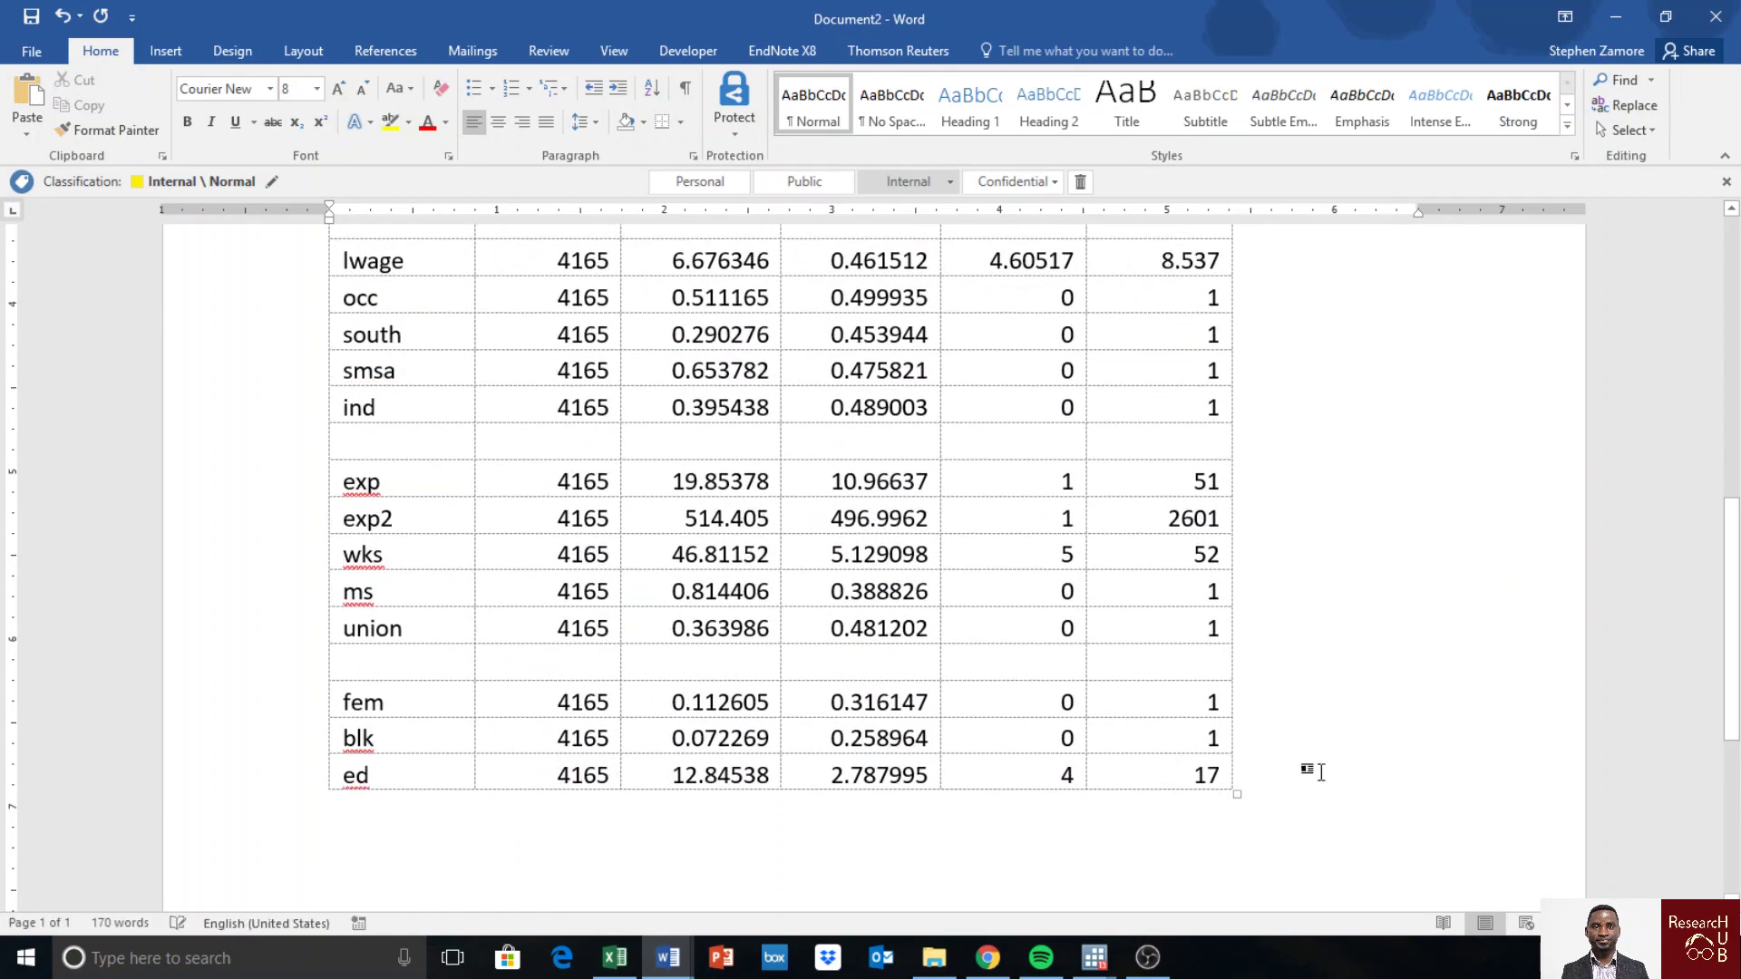
scroll(1322, 769, "up", 6)
scroll(1325, 766, "down", 6)
scroll(1332, 778, "up", 7)
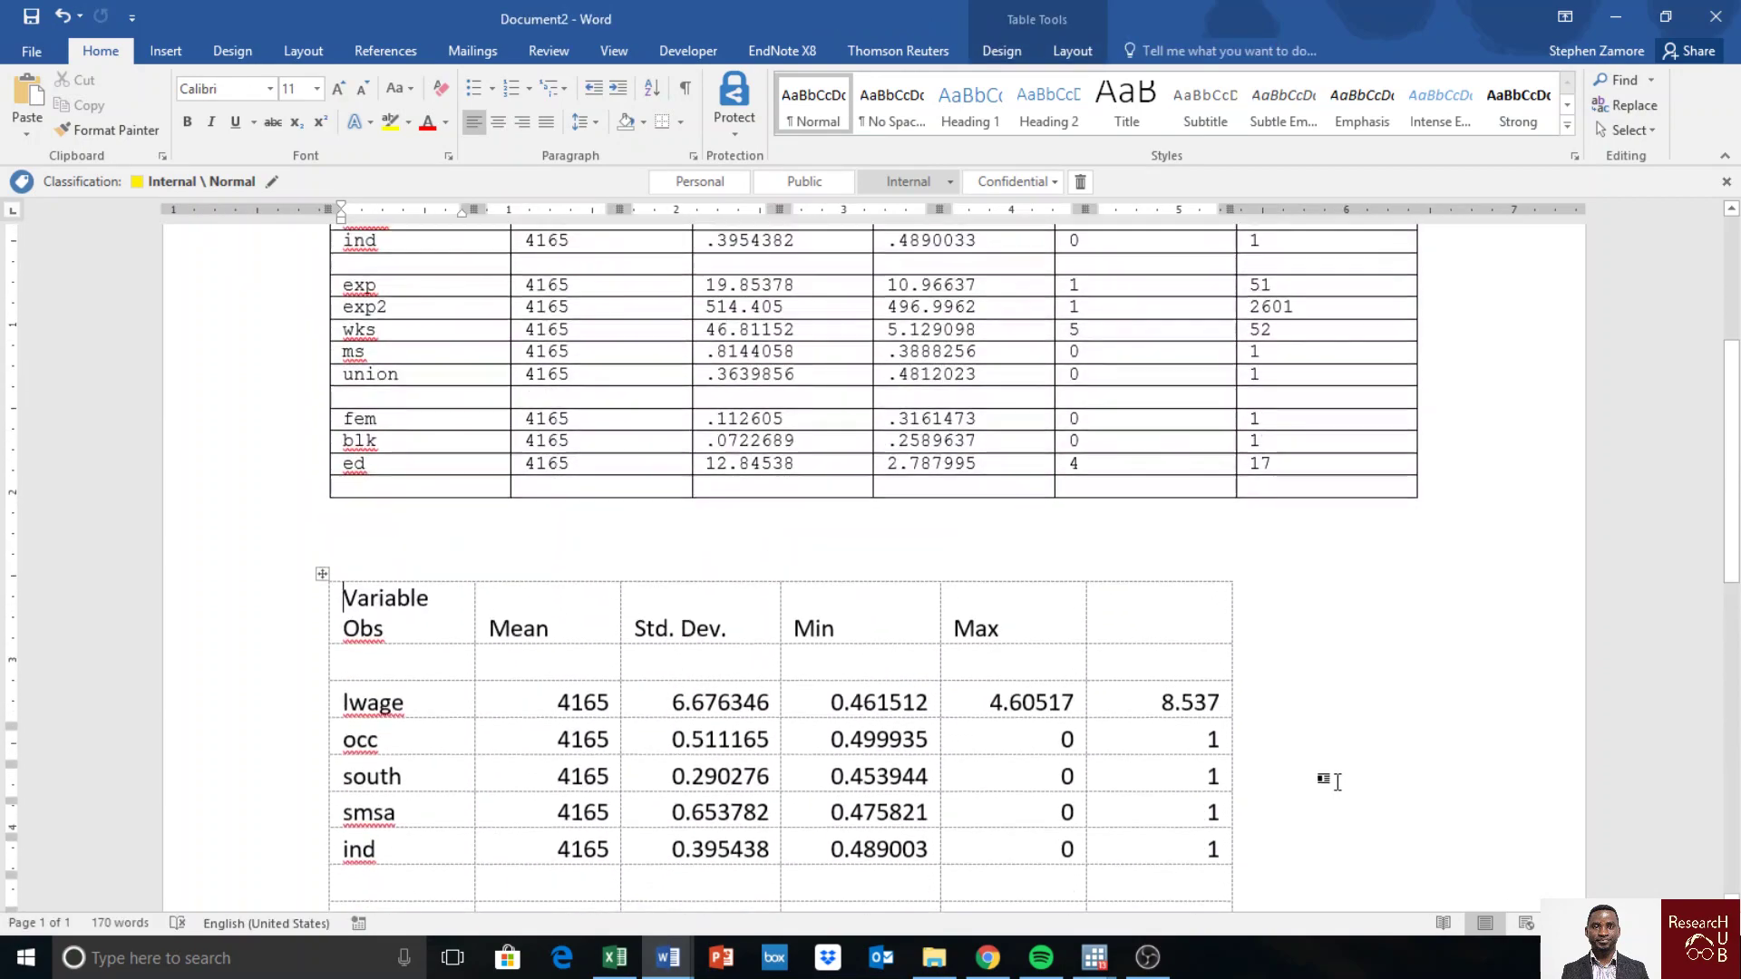
scroll(1306, 778, "up", 4)
scroll(1302, 778, "down", 12)
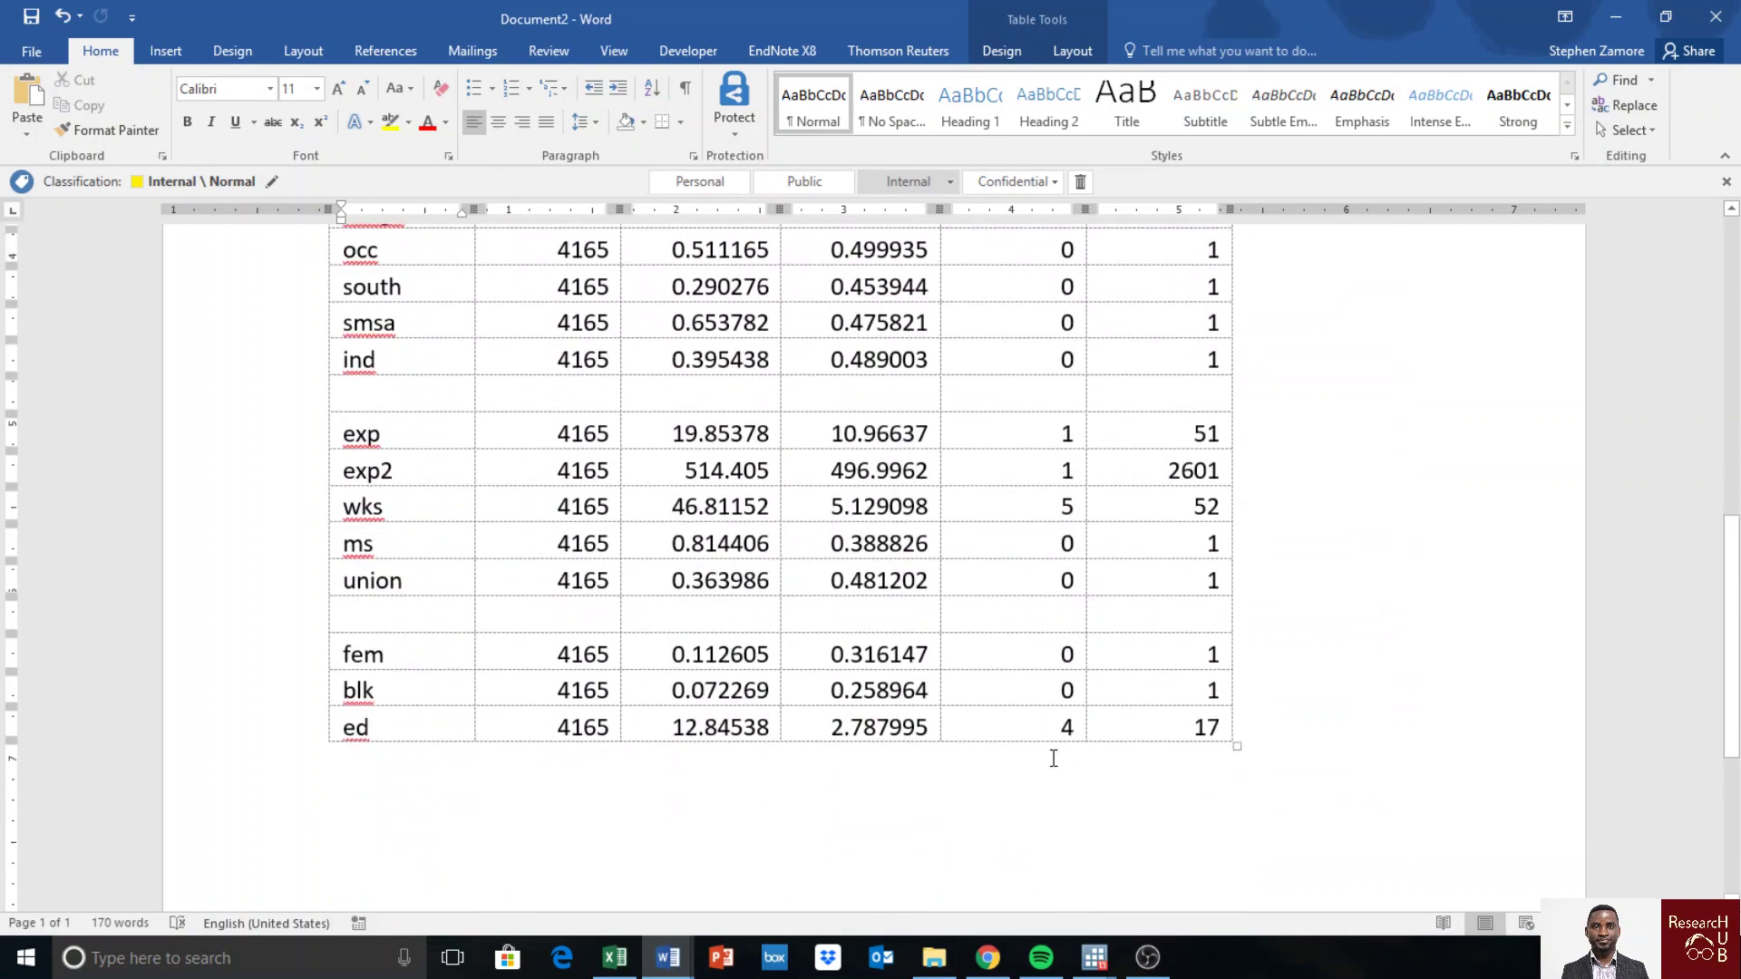
Step: Switch from Word back to the Stata Do-file Editor showing the output-reporting notes
key("alt+Tab")
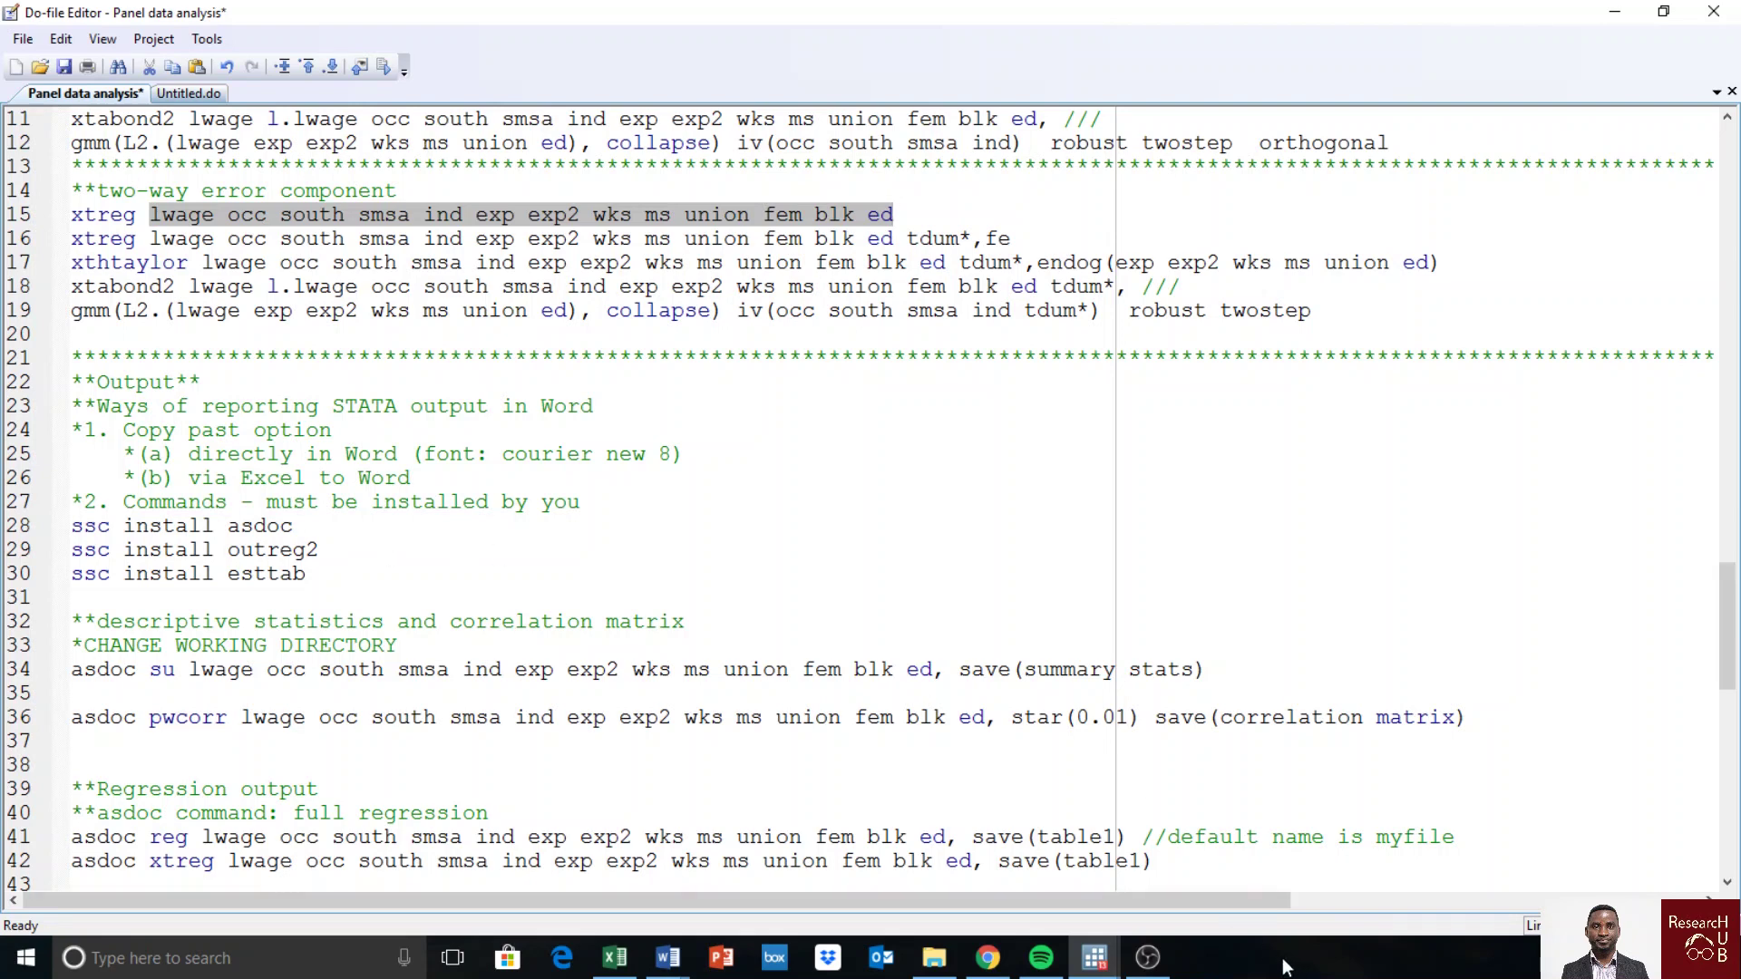
mouse_move(1158, 970)
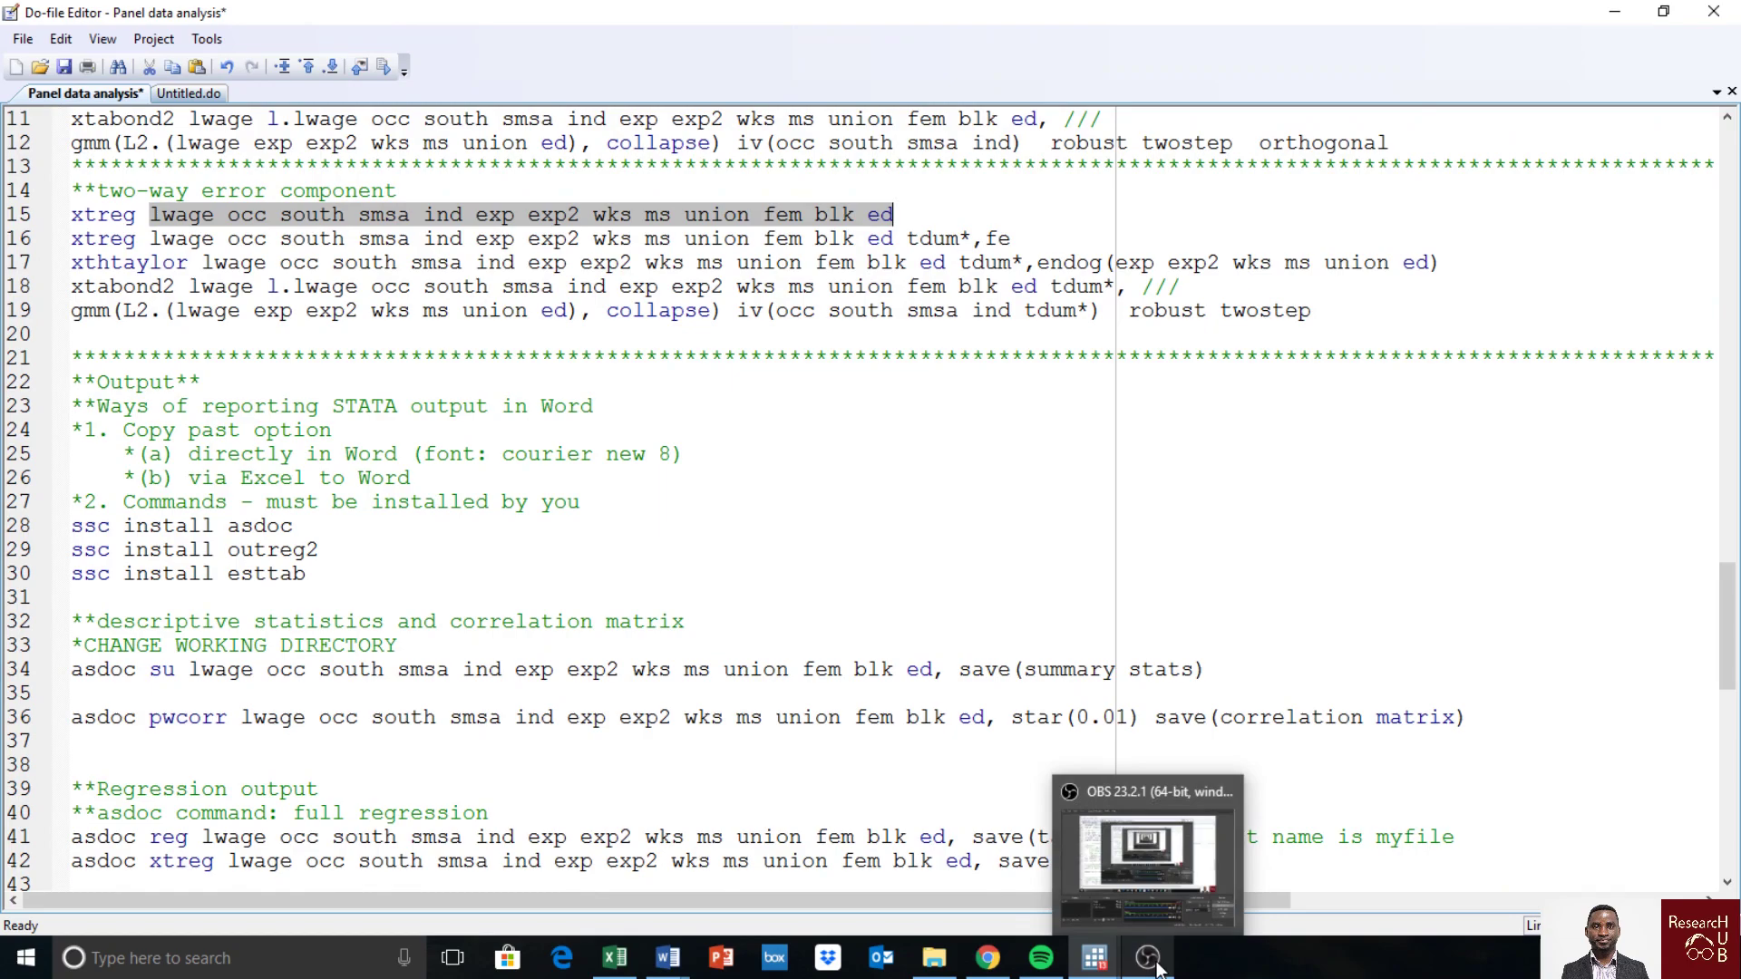